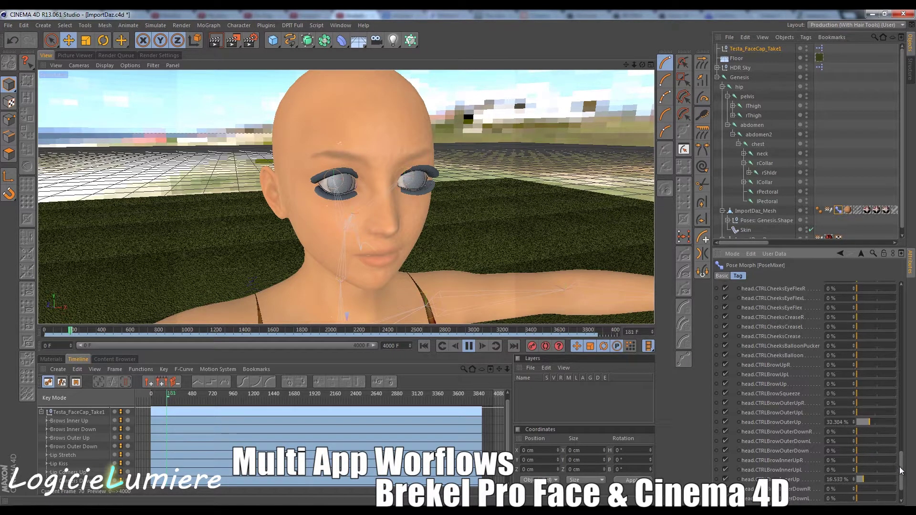
# Step: Stop the playback and scrub through the animation to examine the user data of Testa_FaceCap_Take1 at different frames
pyautogui.moveTo(901, 472); pyautogui.dragTo(908, 359)
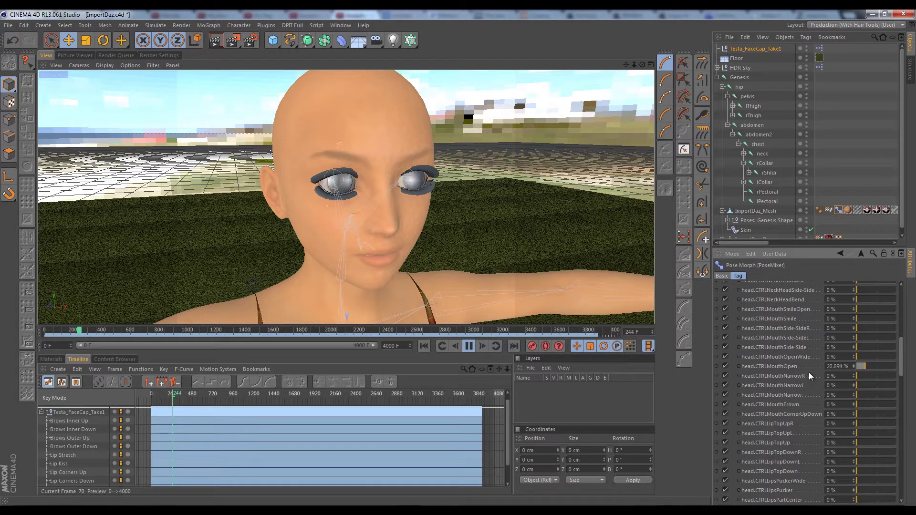
pyautogui.click(468, 345)
pyautogui.moveTo(75, 334); pyautogui.dragTo(388, 331)
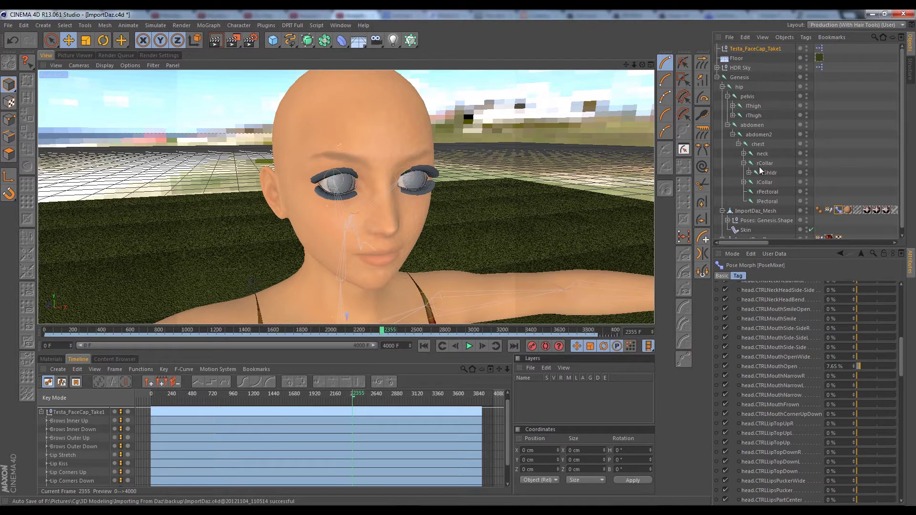
pyautogui.click(770, 47)
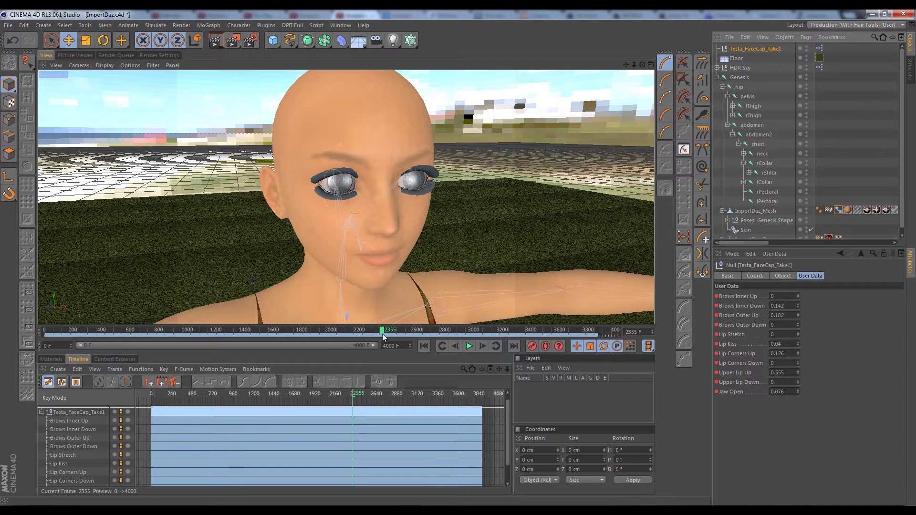
pyautogui.moveTo(382, 331)
pyautogui.mouseDown()
pyautogui.moveTo(176, 329)
pyautogui.moveTo(465, 334)
pyautogui.moveTo(588, 347)
pyautogui.moveTo(472, 334)
pyautogui.moveTo(134, 341)
pyautogui.moveTo(210, 354)
pyautogui.moveTo(504, 333)
pyautogui.mouseUp()
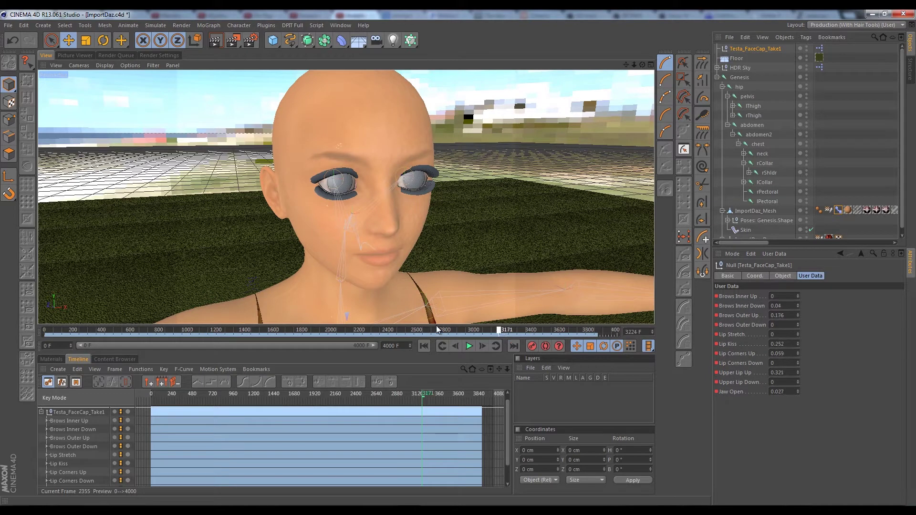
pyautogui.moveTo(436, 328)
pyautogui.mouseDown()
pyautogui.moveTo(149, 333)
pyautogui.moveTo(518, 334)
pyautogui.moveTo(107, 325)
pyautogui.moveTo(135, 331)
pyautogui.mouseUp()
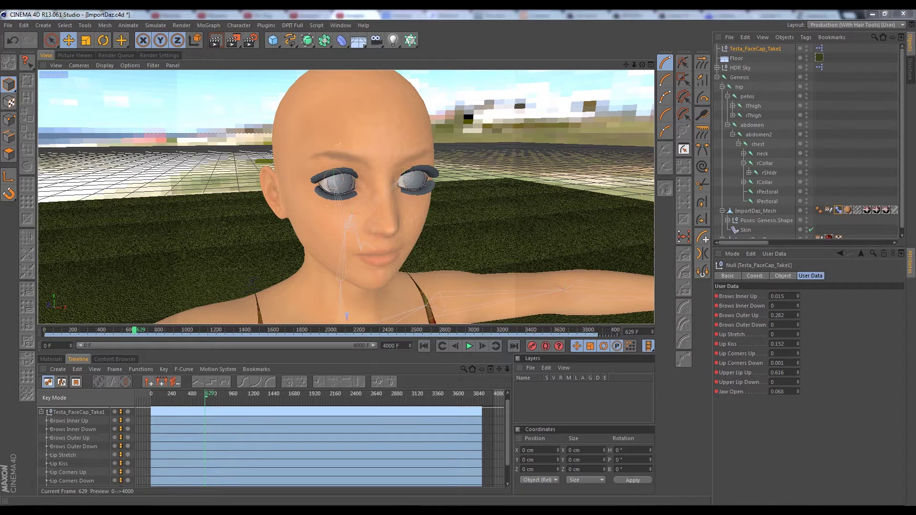
# Step: Open the XPresso setup of Testa_FaceCap_Take1 and tidy the upper Range Mapper nodes into an evenly spaced column beside the source node
pyautogui.doubleClick(819, 48)
pyautogui.moveTo(663, 119); pyautogui.dragTo(591, 121)
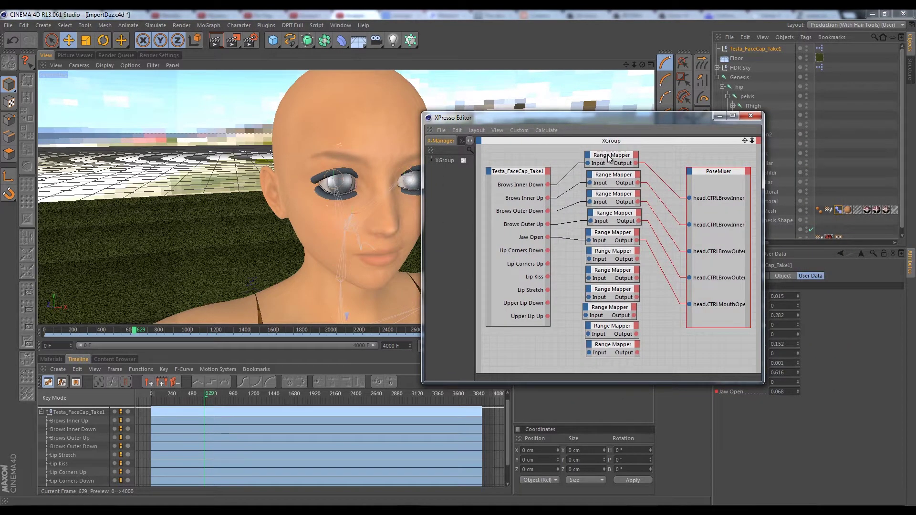
pyautogui.moveTo(610, 157); pyautogui.dragTo(612, 172)
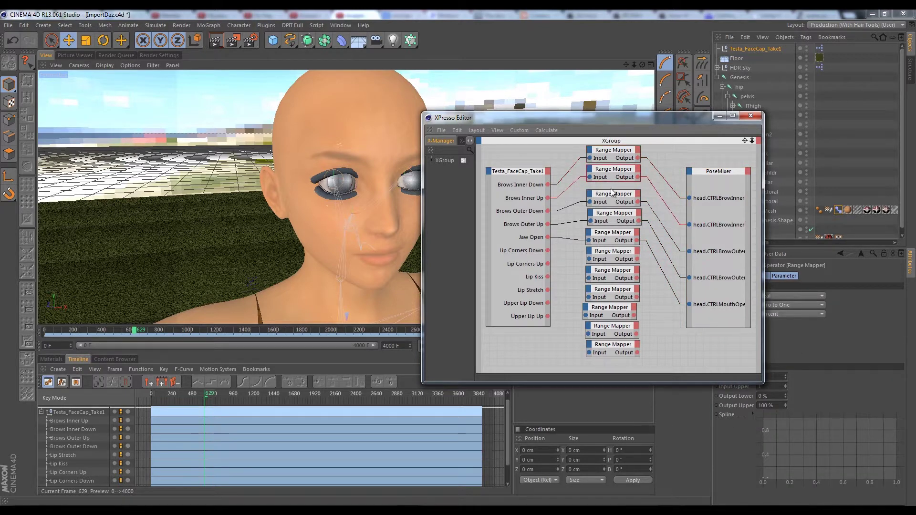
pyautogui.moveTo(611, 193); pyautogui.dragTo(611, 210)
pyautogui.click(611, 215)
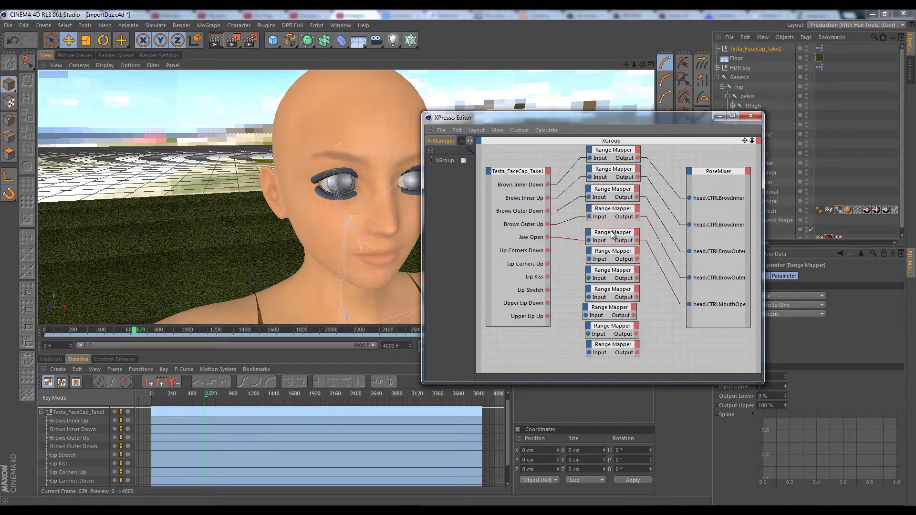
pyautogui.moveTo(612, 234); pyautogui.dragTo(609, 249)
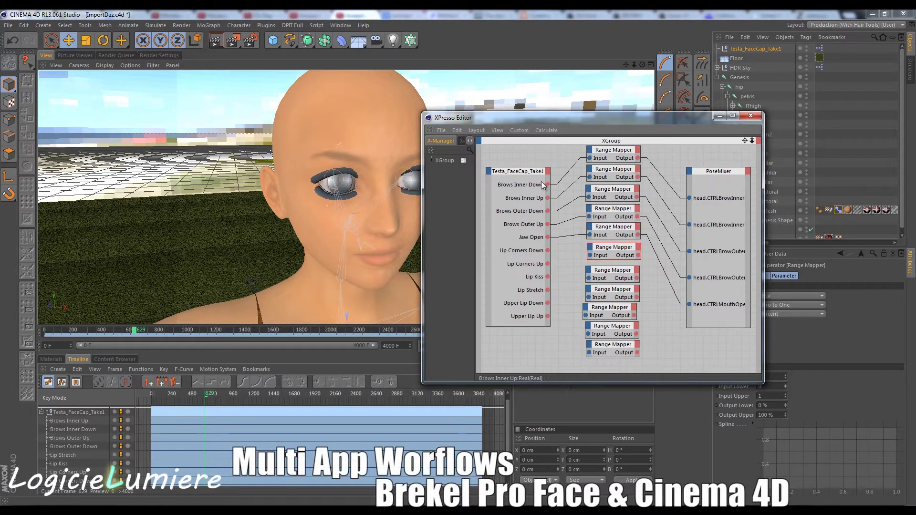
pyautogui.moveTo(531, 176); pyautogui.dragTo(529, 176)
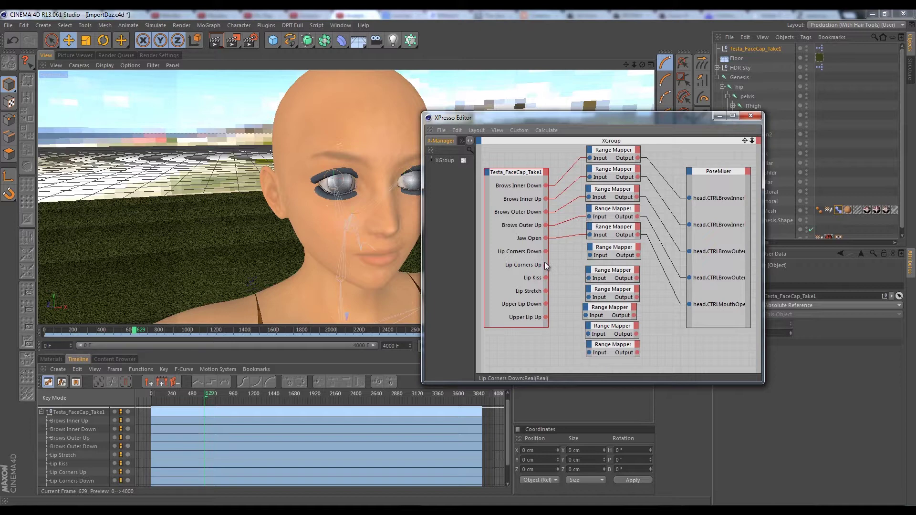
# Step: Add the head.CTRLMouthCornerUpDown Strength tag property as an input port on the PoseMixer node
pyautogui.click(689, 172)
pyautogui.moveTo(706, 179)
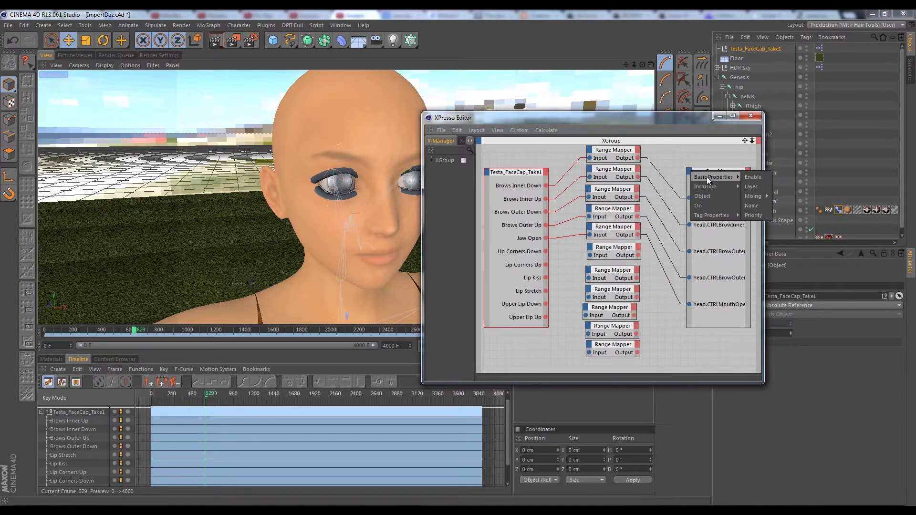
pyautogui.moveTo(721, 216)
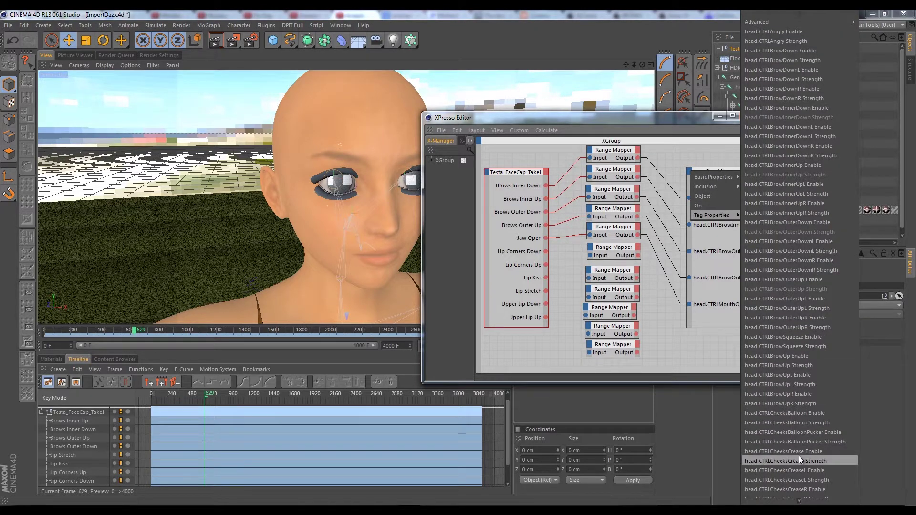
pyautogui.scroll(-10, 802, 482)
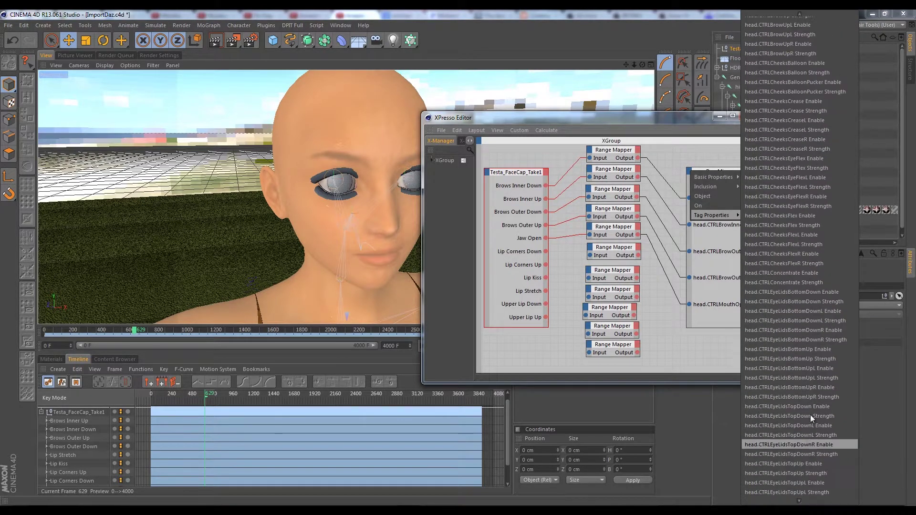
pyautogui.scroll(-9, 803, 477)
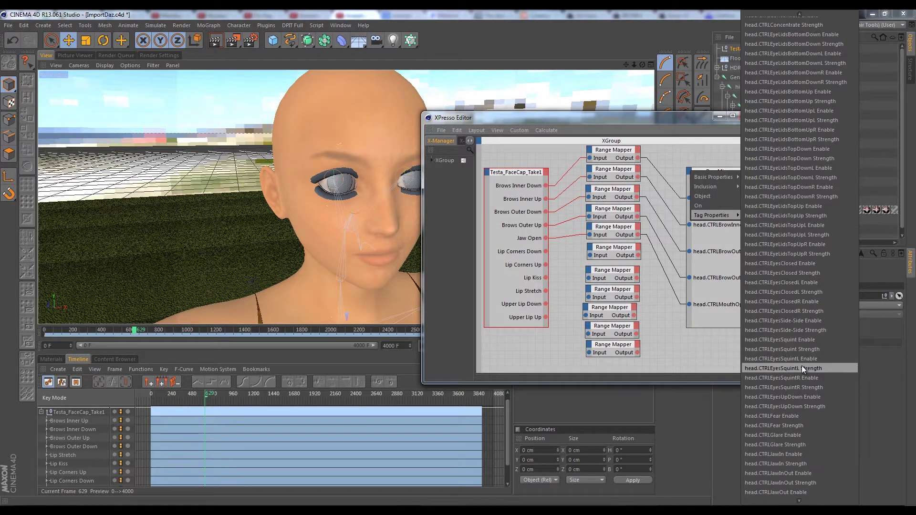
pyautogui.scroll(-6, 799, 491)
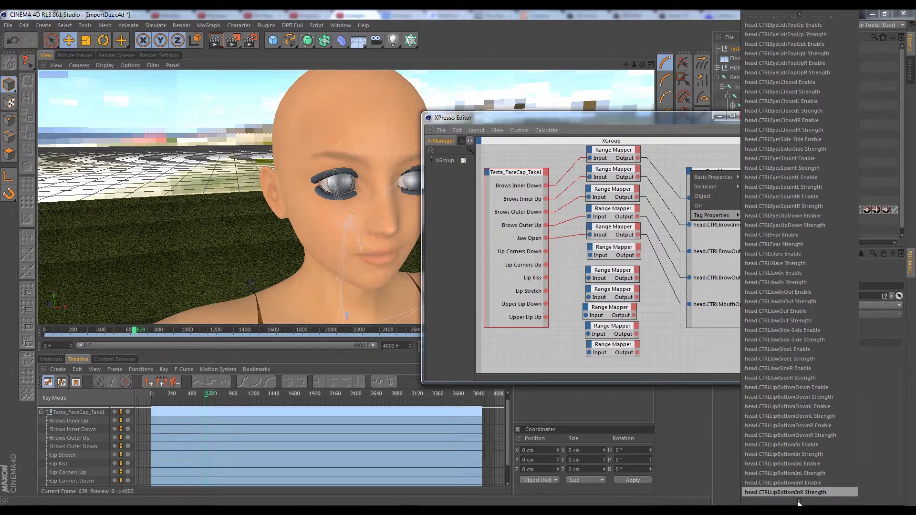
pyautogui.scroll(-20, 799, 498)
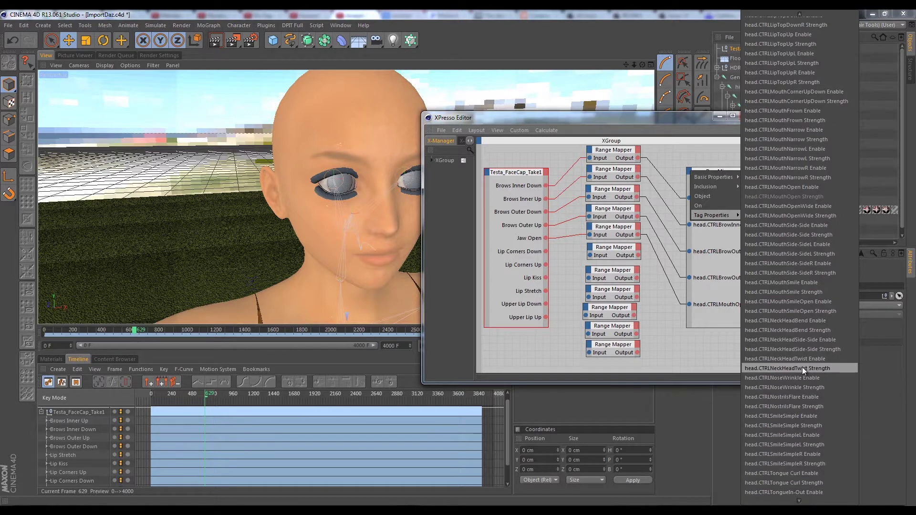
pyautogui.scroll(-9, 799, 496)
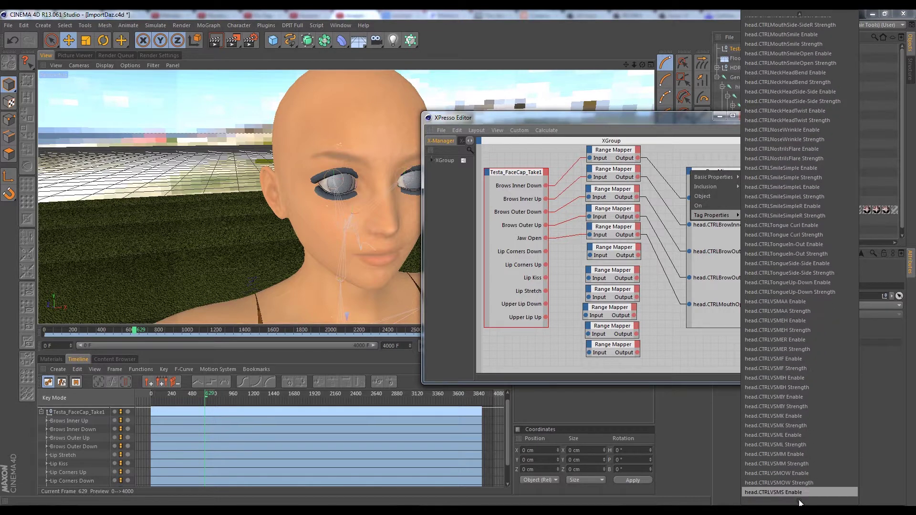
pyautogui.scroll(-5, 799, 500)
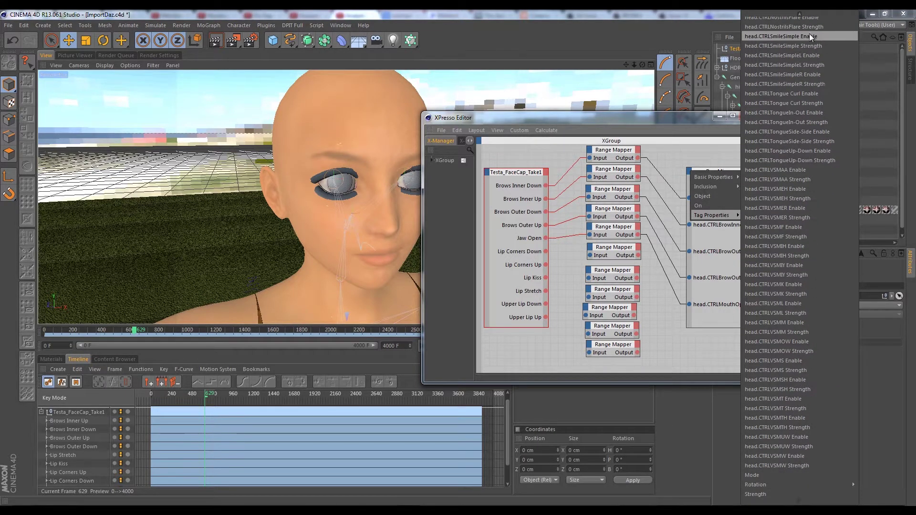
pyautogui.scroll(8, 797, 15)
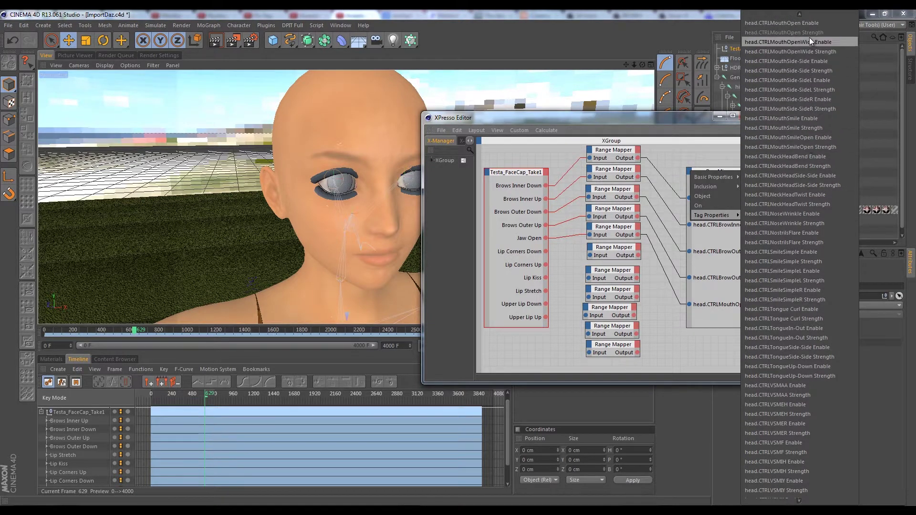
pyautogui.scroll(6, 801, 17)
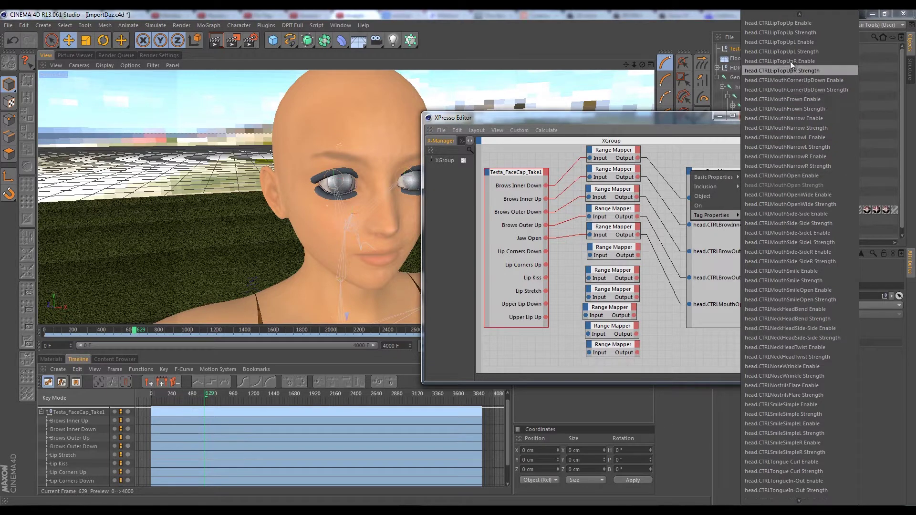
pyautogui.click(825, 89)
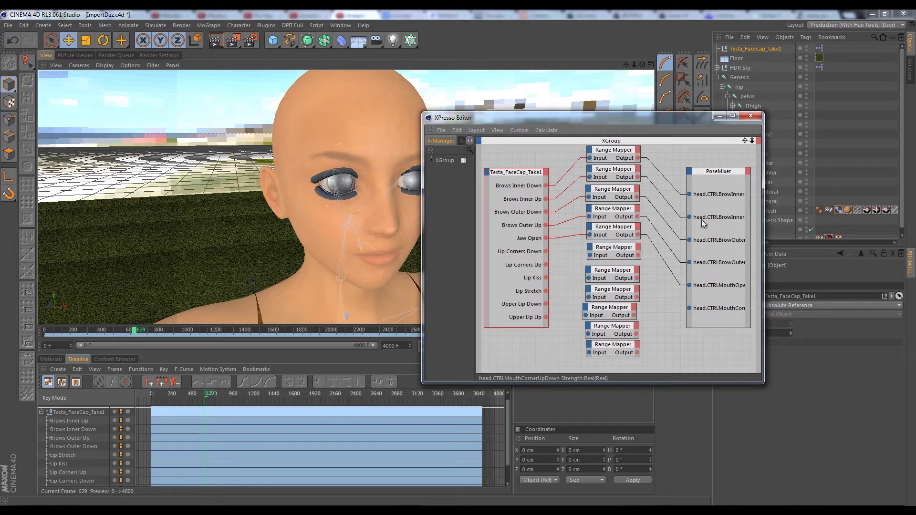
# Step: Add a second PoseMixer node to the XPresso graph below the existing one, using the pose morph tag of ImportDaz_Mesh
pyautogui.moveTo(683, 122); pyautogui.dragTo(566, 124)
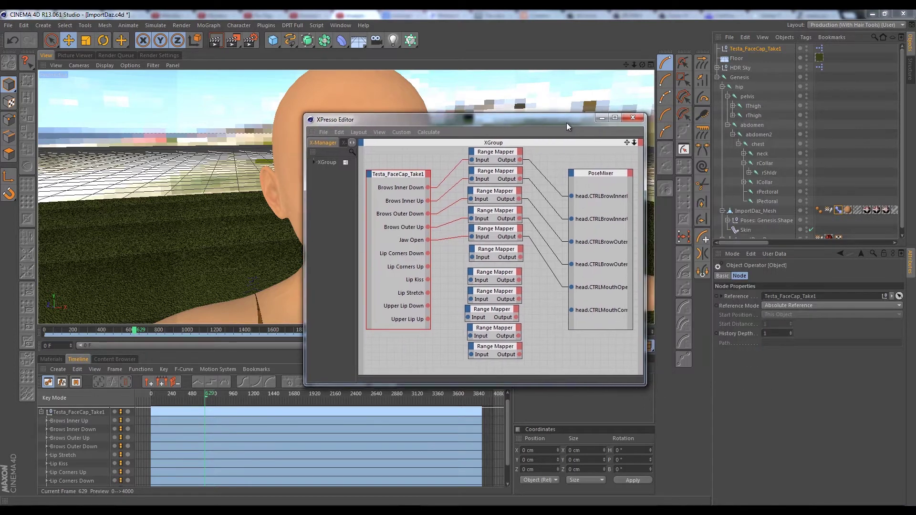
pyautogui.doubleClick(838, 211)
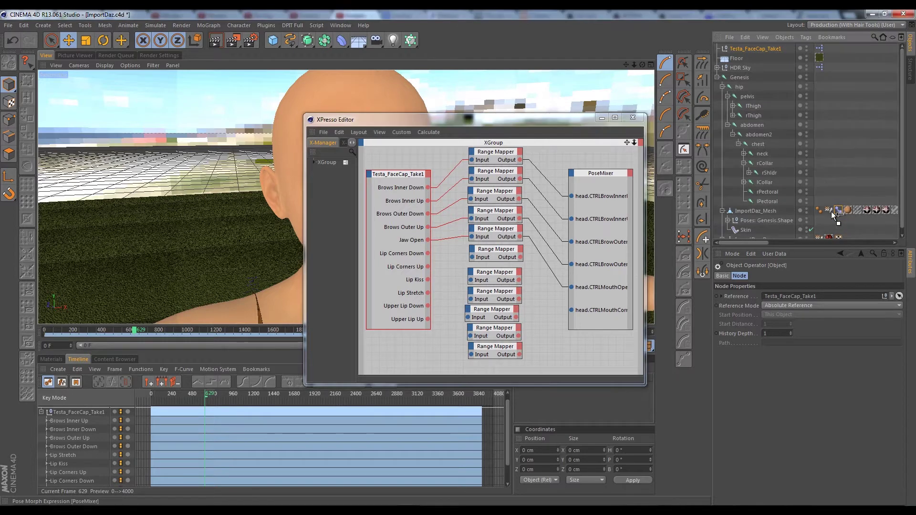
pyautogui.moveTo(579, 351); pyautogui.dragTo(594, 356)
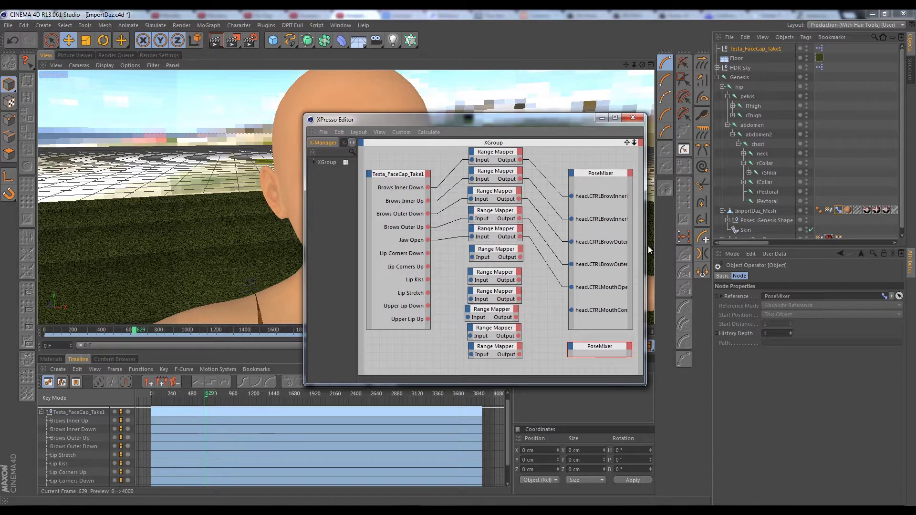
# Step: Widen the XPresso editor window and the upper PoseMixer node enough to read its full port names
pyautogui.moveTo(648, 245); pyautogui.dragTo(784, 245)
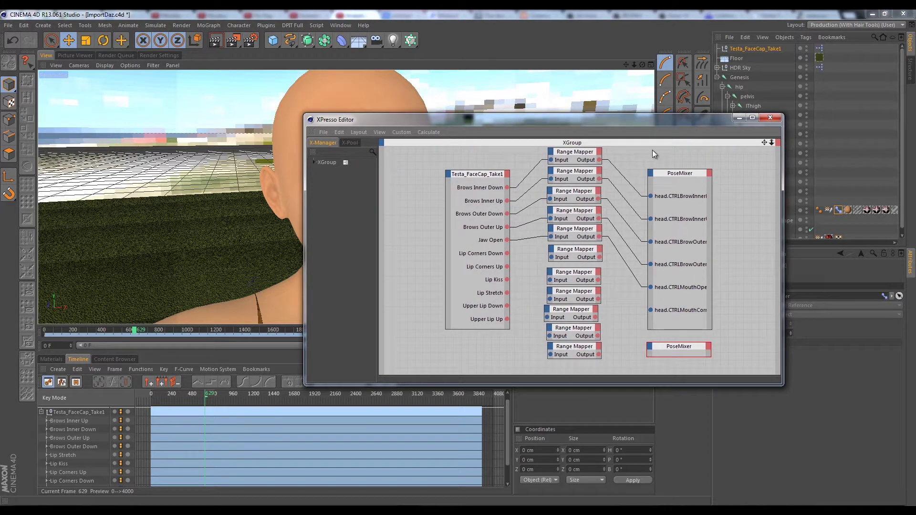
pyautogui.moveTo(596, 121); pyautogui.dragTo(440, 122)
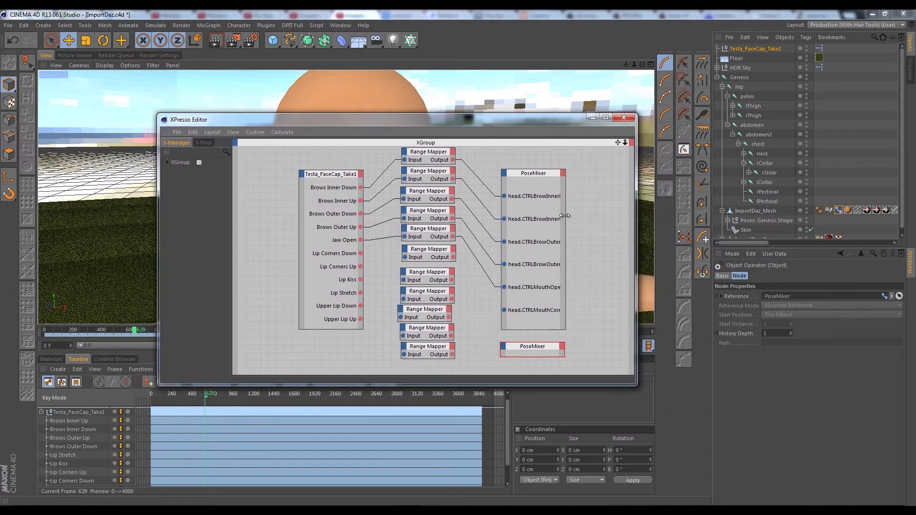
pyautogui.moveTo(564, 216); pyautogui.dragTo(620, 217)
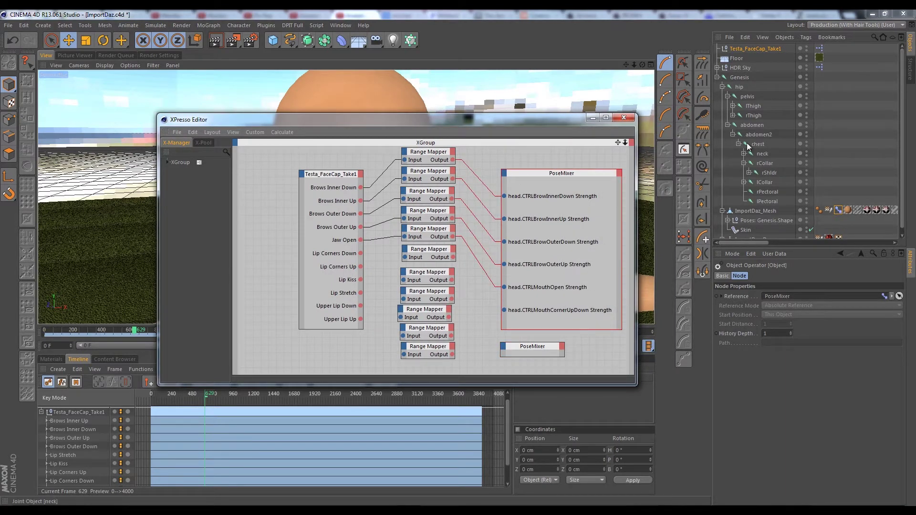
# Step: Test the head.CTRLMouthCornerUpDown slider of the PoseMixer tag across its range with the face in view
pyautogui.click(838, 210)
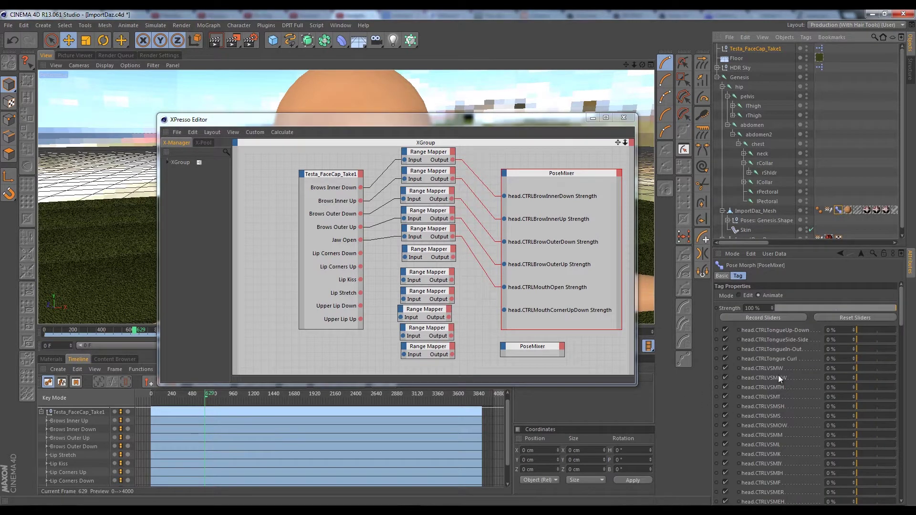
pyautogui.scroll(-5, 794, 408)
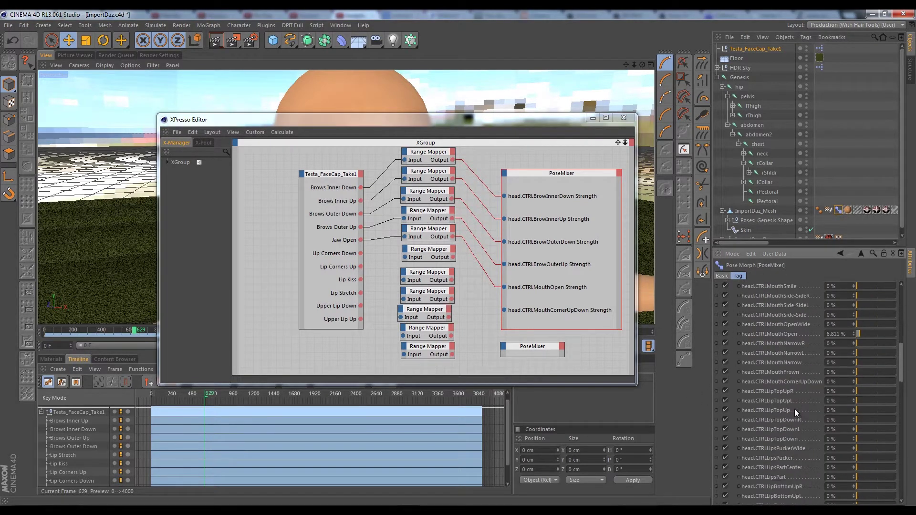
pyautogui.click(795, 380)
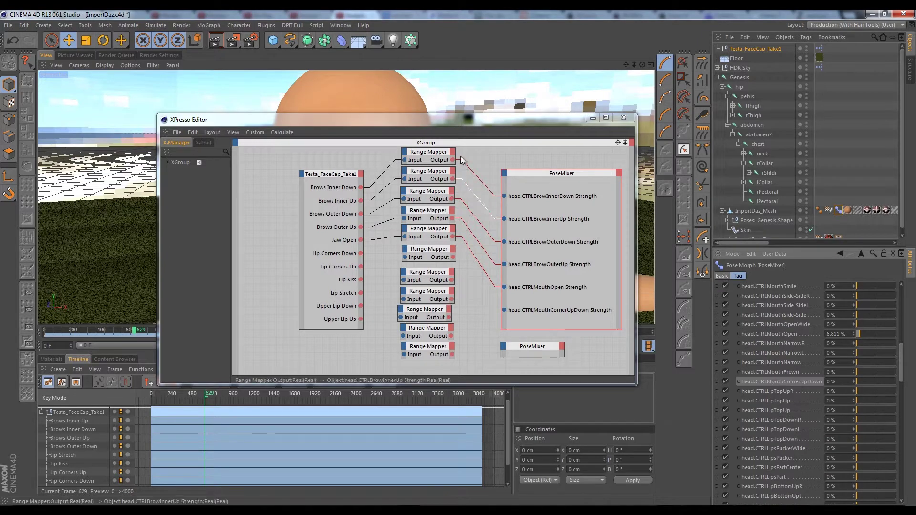
pyautogui.moveTo(459, 121); pyautogui.dragTo(915, 152)
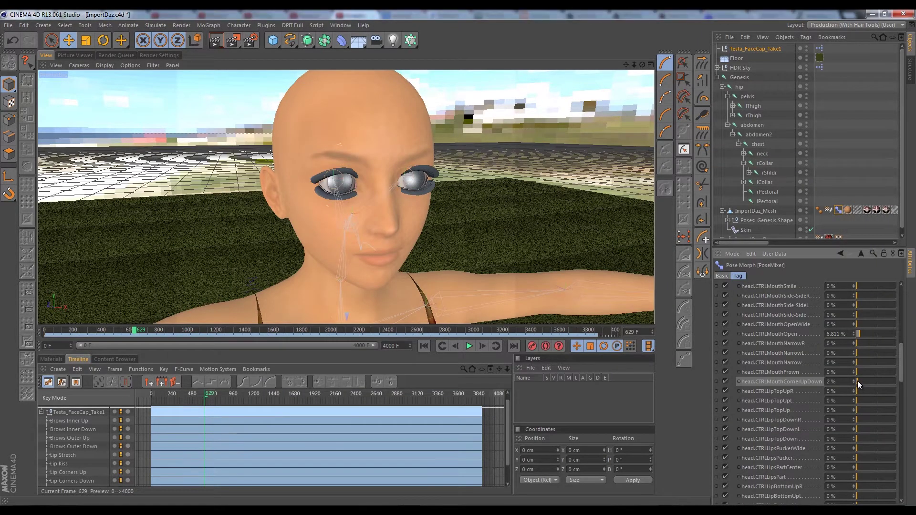
pyautogui.moveTo(857, 382); pyautogui.dragTo(899, 382)
pyautogui.moveTo(880, 380); pyautogui.dragTo(848, 379)
pyautogui.moveTo(886, 380); pyautogui.dragTo(857, 380)
# Step: Reopen the XPresso setup and connect Lip Corners Down through the sixth Range Mapper to head.CTRLMouthCornerUpDown Strength
pyautogui.doubleClick(818, 48)
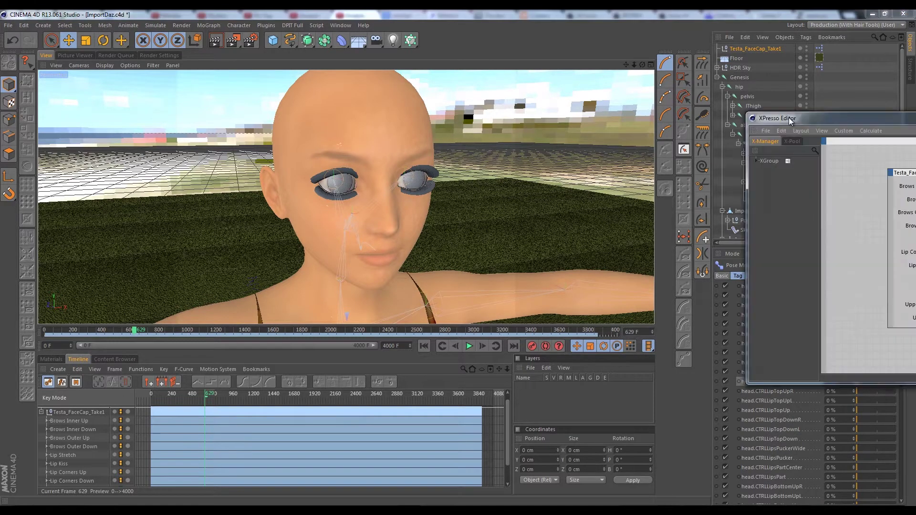
pyautogui.moveTo(788, 117); pyautogui.dragTo(490, 145)
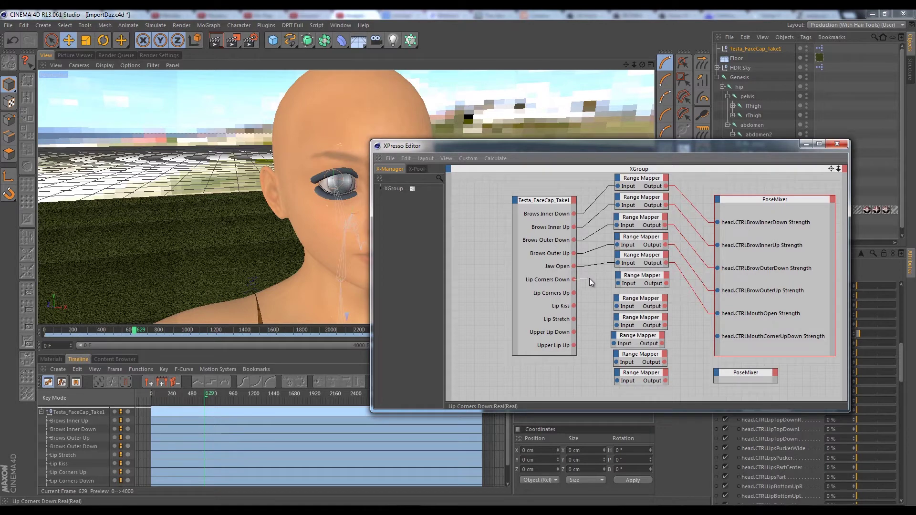
pyautogui.moveTo(621, 288); pyautogui.dragTo(618, 284)
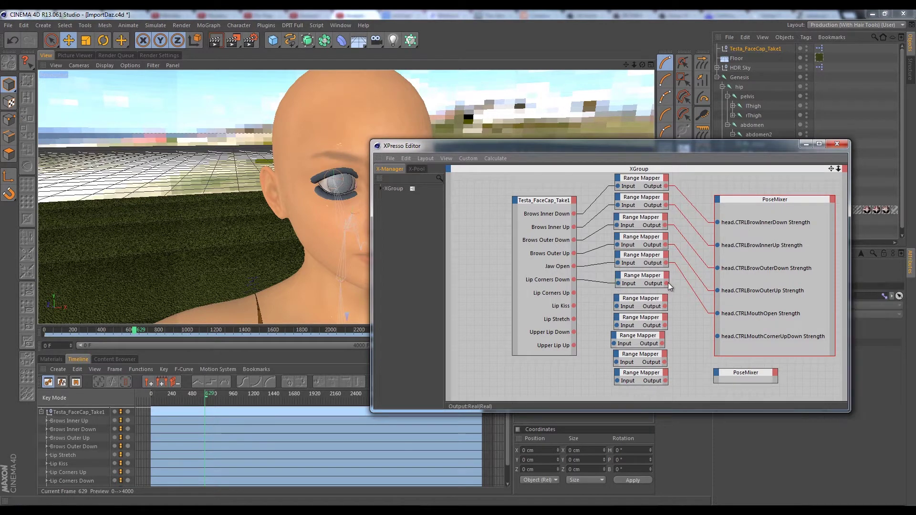
pyautogui.moveTo(717, 338); pyautogui.dragTo(717, 336)
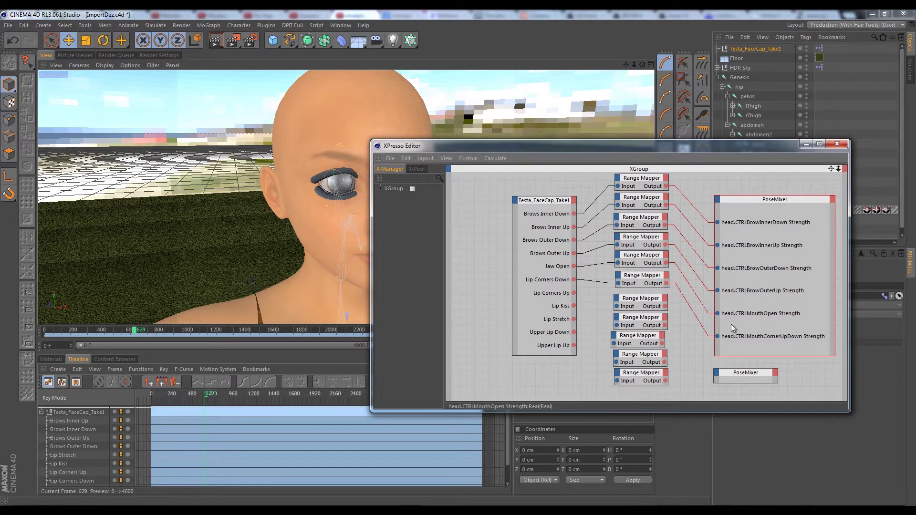
# Step: Set the Output Upper of the sixth Range Mapper, the one fed by Lip Corners Down, to -100 %
pyautogui.click(649, 277)
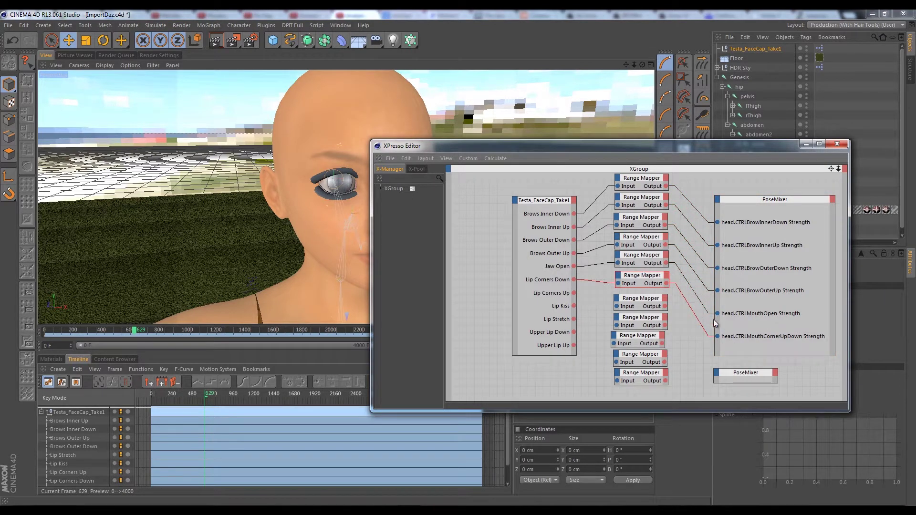
pyautogui.moveTo(671, 148); pyautogui.dragTo(393, 101)
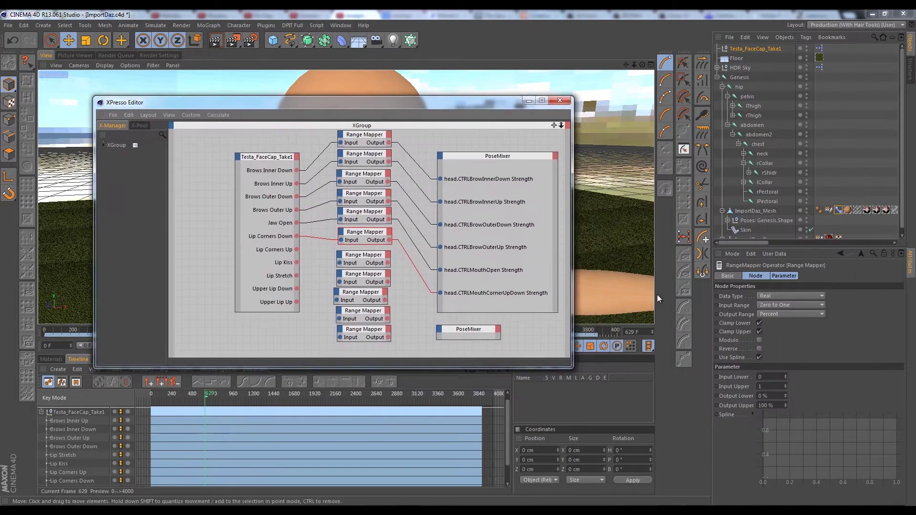
pyautogui.click(759, 405)
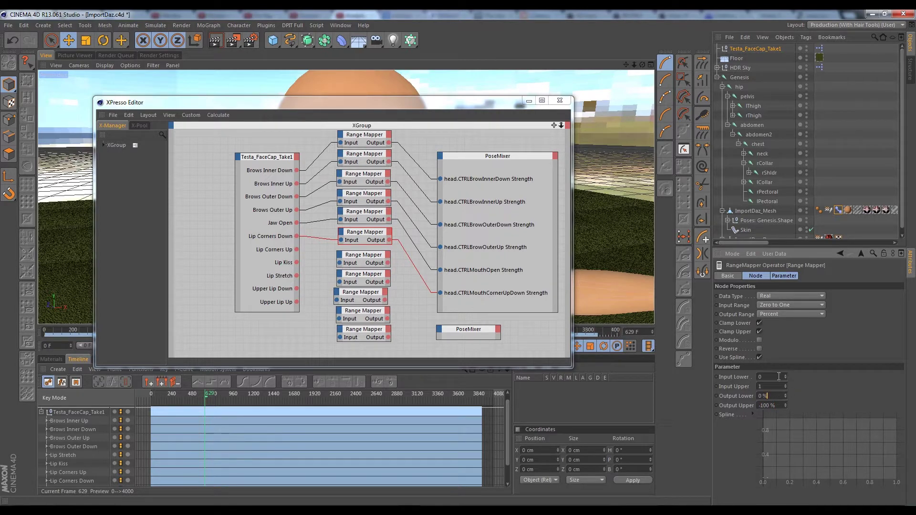
pyautogui.moveTo(398, 101); pyautogui.dragTo(697, 152)
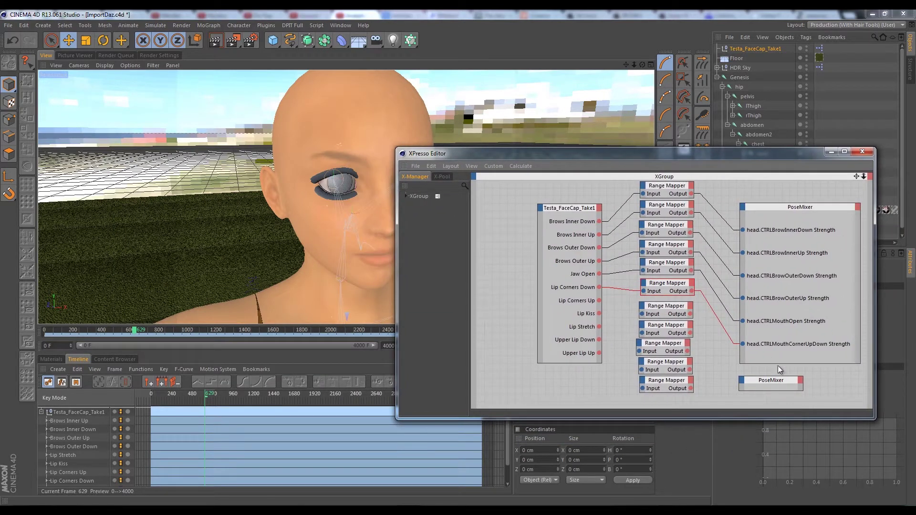
# Step: Widen the lower PoseMixer node and drive a new head.CTRLMouthCornerUpDown Strength input on it from Lip Corners Up through the seventh Range Mapper
pyautogui.moveTo(853, 384); pyautogui.dragTo(860, 384)
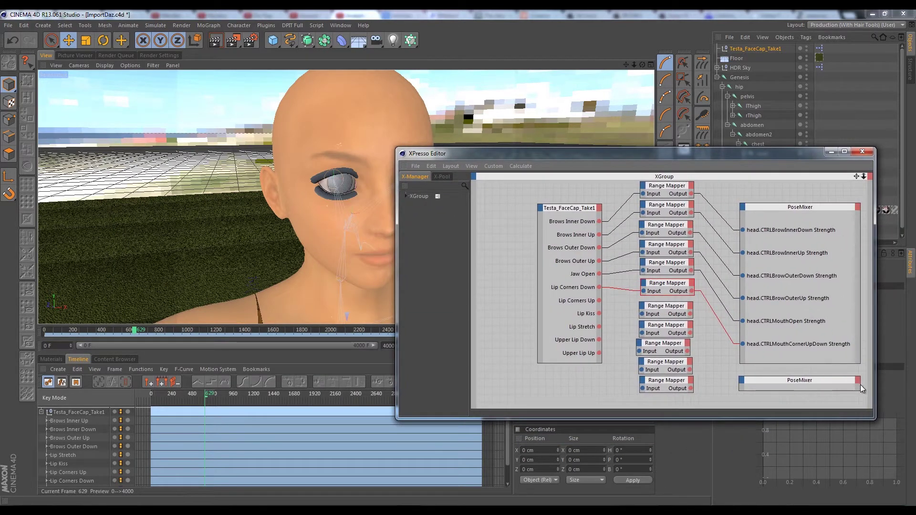
pyautogui.click(752, 384)
pyautogui.click(742, 385)
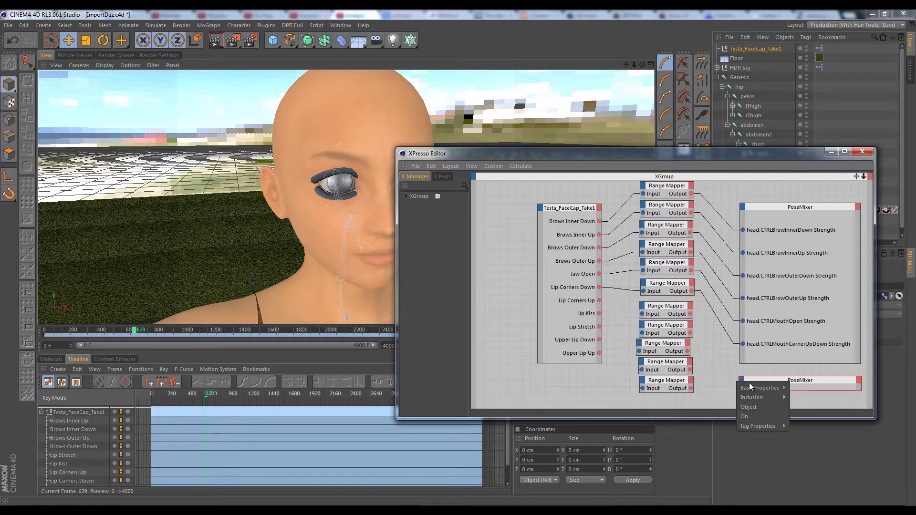
pyautogui.moveTo(762, 426)
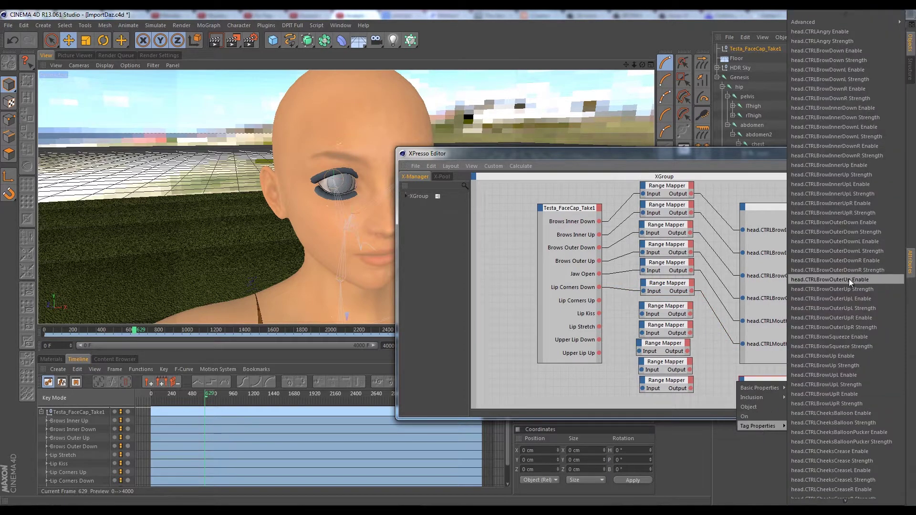
pyautogui.scroll(-1, 875, 502)
pyautogui.scroll(-15, 846, 501)
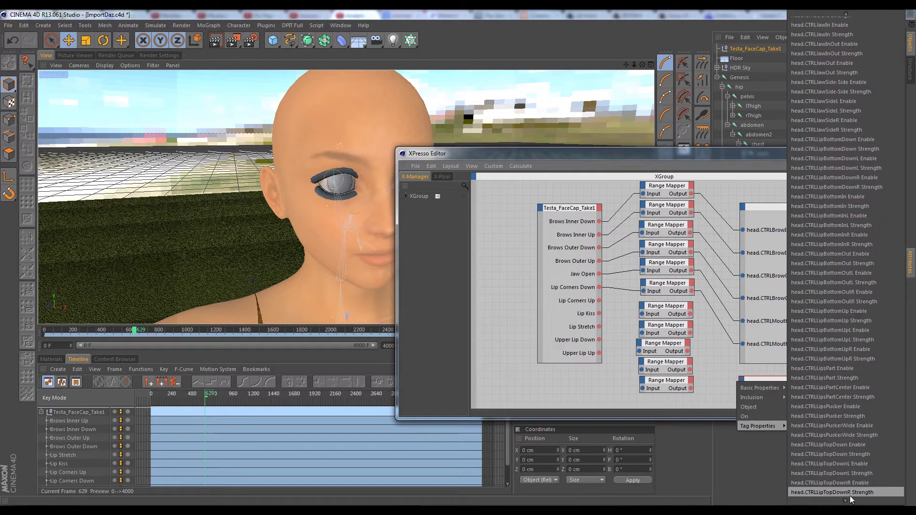
pyautogui.scroll(-15, 848, 499)
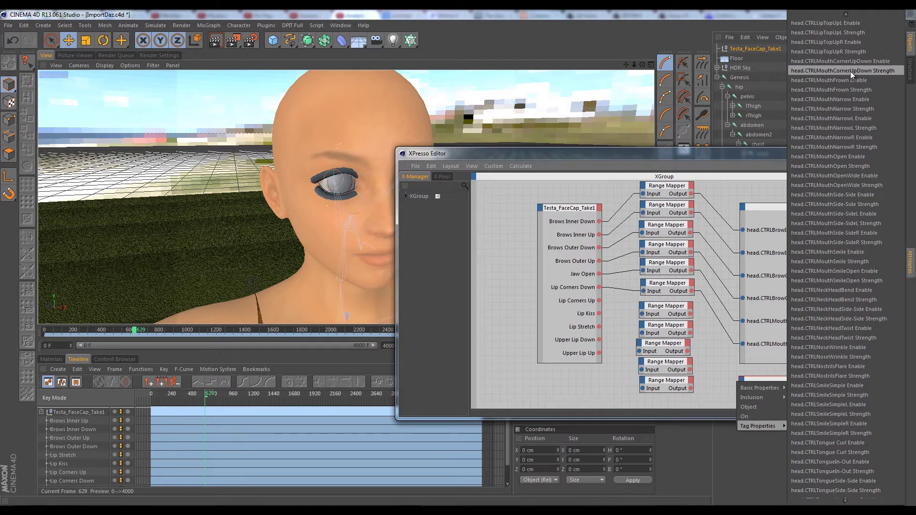
pyautogui.click(850, 71)
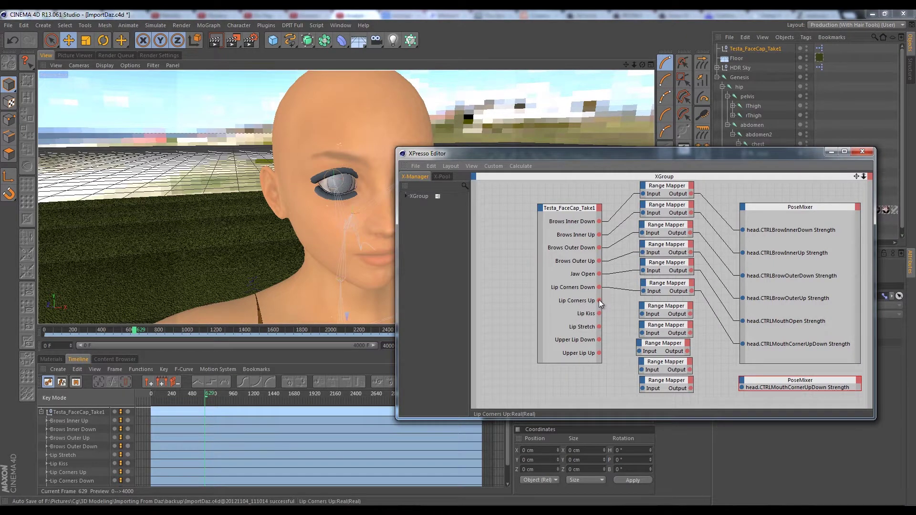
pyautogui.moveTo(599, 301); pyautogui.dragTo(642, 314)
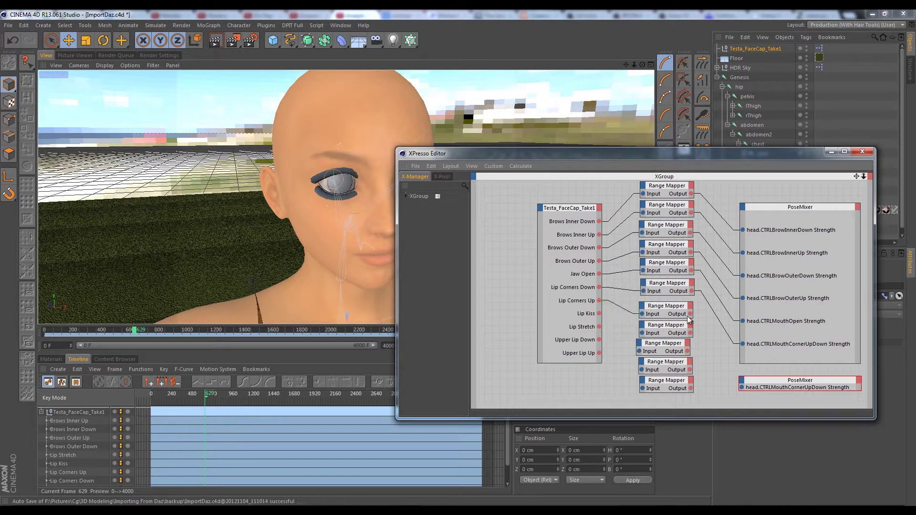
pyautogui.moveTo(740, 388); pyautogui.dragTo(740, 388)
# Step: Connect Lip Kiss through the eighth Range Mapper to a new head.CTRLLipsPucker Strength input on the upper PoseMixer node
pyautogui.moveTo(598, 313); pyautogui.dragTo(642, 333)
pyautogui.click(742, 208)
pyautogui.moveTo(769, 300)
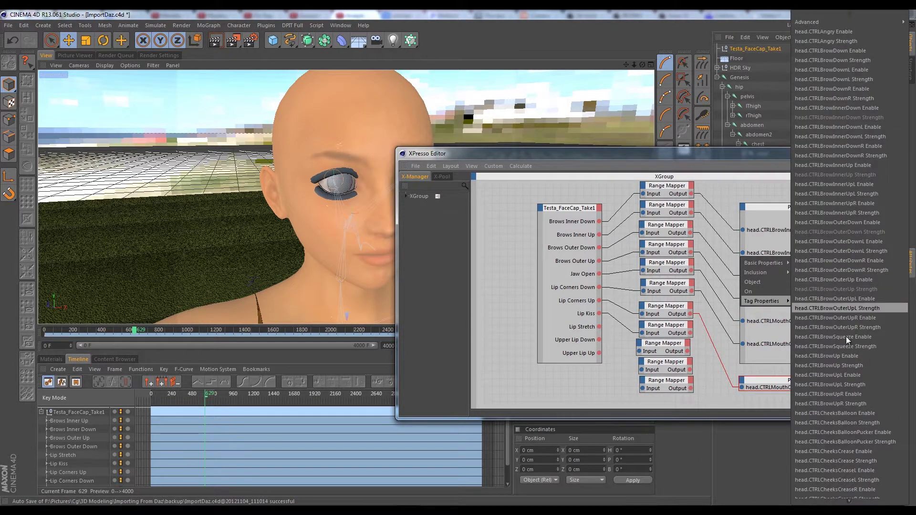
pyautogui.scroll(-10, 846, 493)
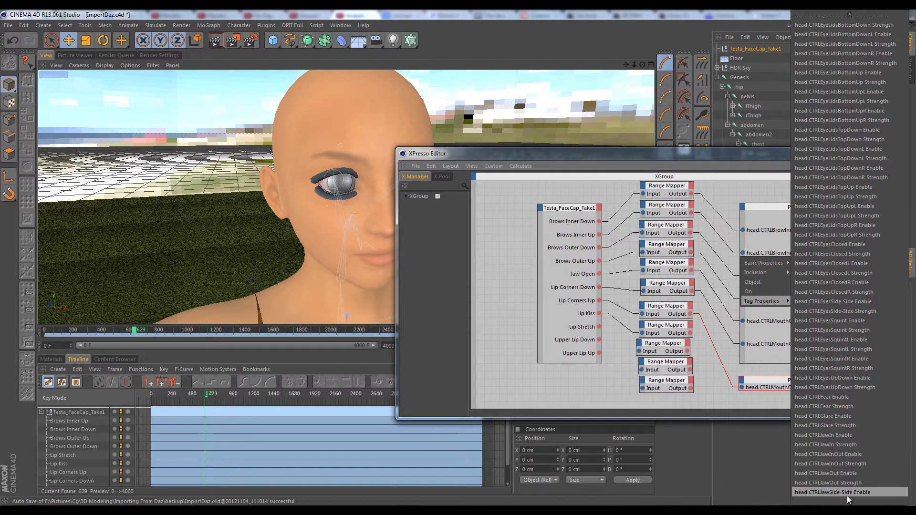
pyautogui.scroll(-9, 846, 496)
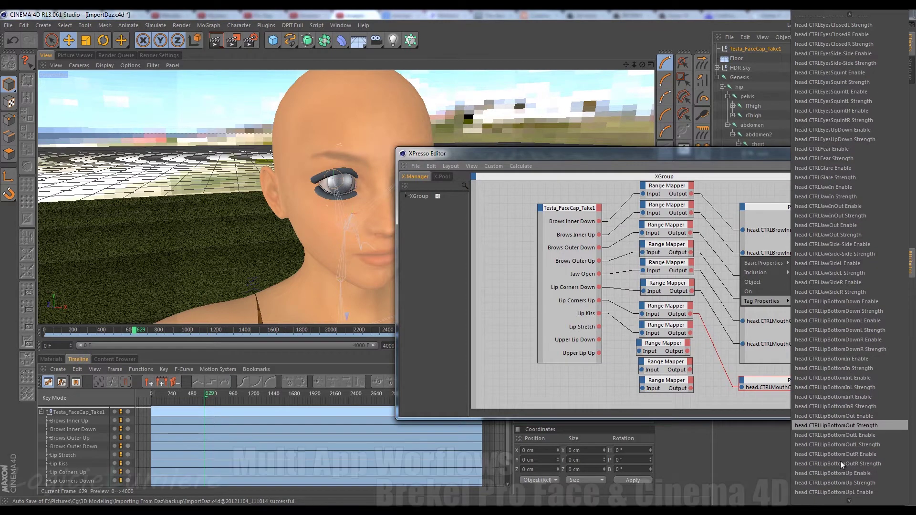
pyautogui.scroll(-8, 845, 492)
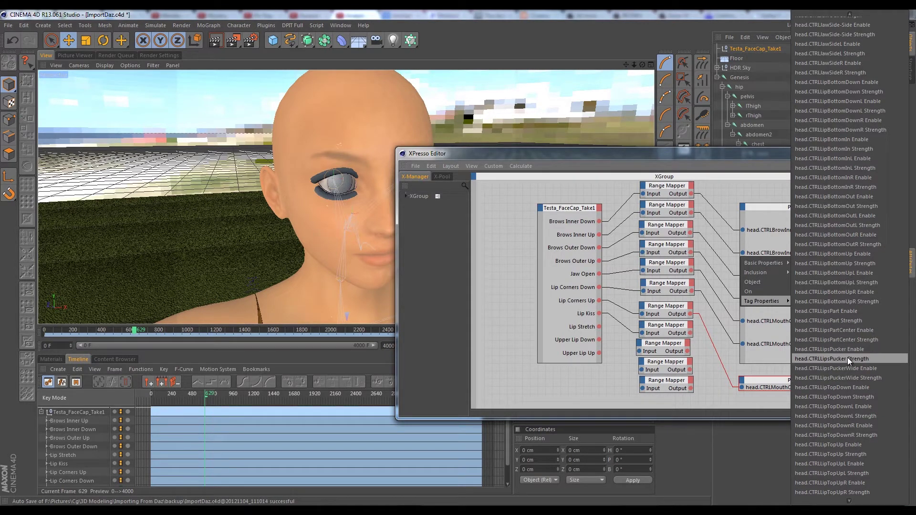
pyautogui.click(847, 359)
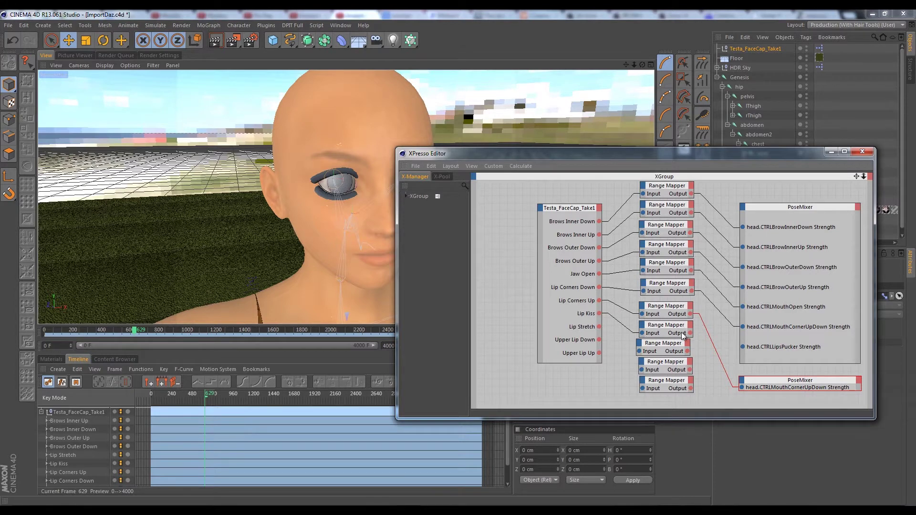
pyautogui.moveTo(689, 333); pyautogui.dragTo(741, 345)
# Step: Connect Lip Stretch to the ninth Range Mapper's input, clear the XPresso window away from the viewport and save the scene
pyautogui.moveTo(599, 327); pyautogui.dragTo(639, 351)
pyautogui.moveTo(503, 153); pyautogui.dragTo(908, 172)
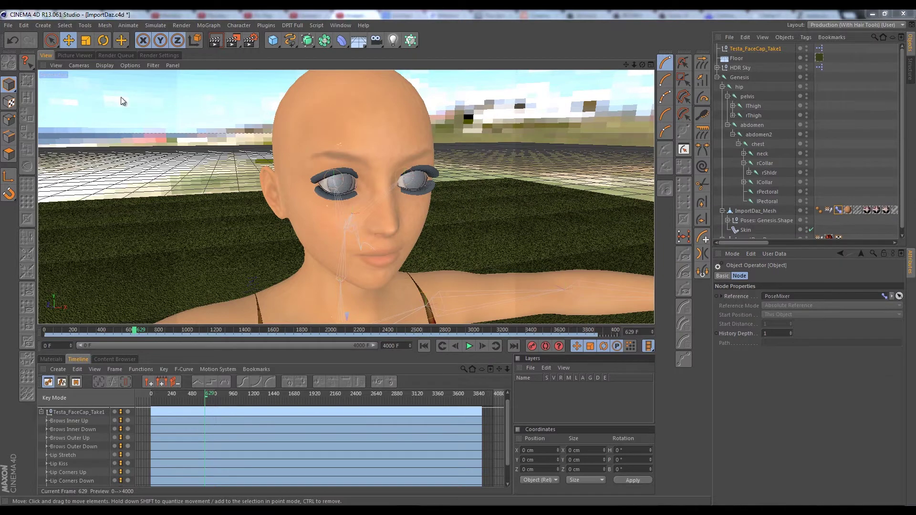
pyautogui.hotkey('ctrl', 's')
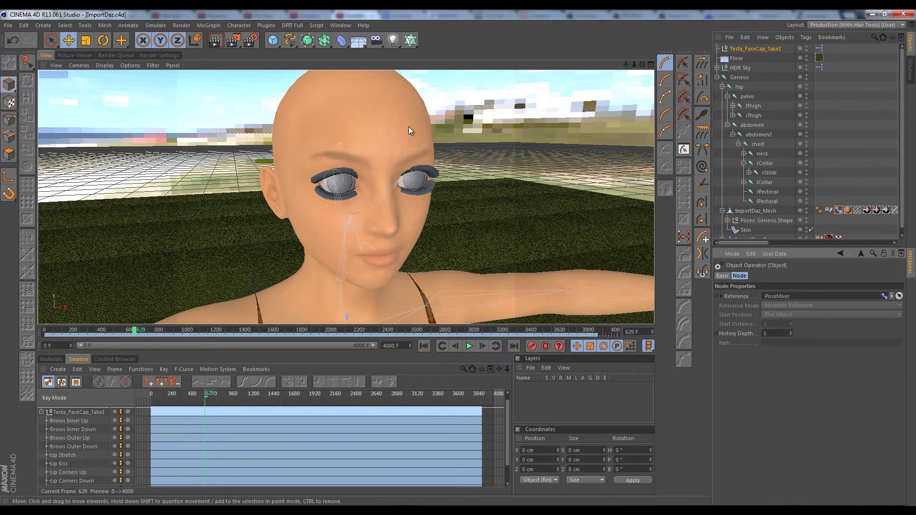
# Step: Examine the character's face and mouth from several angles and distances, finishing with a frontal view of the head and shoulders
pyautogui.scroll(4, 385, 247)
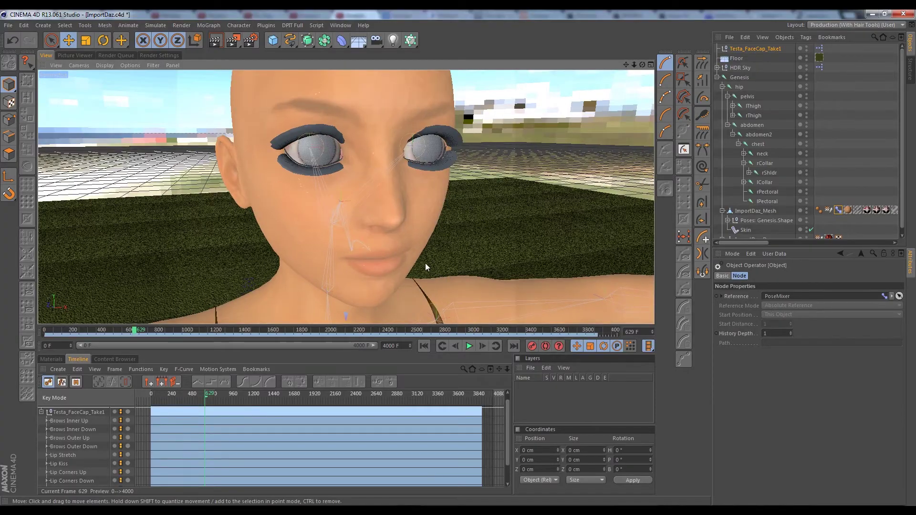
pyautogui.keyDown('alt'); pyautogui.moveTo(424, 263); pyautogui.dragTo(397, 269); pyautogui.keyUp('alt')
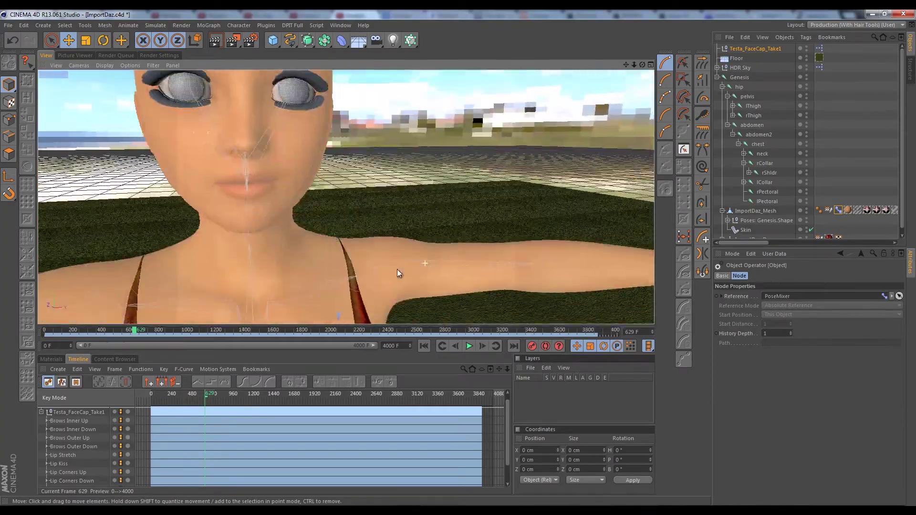
pyautogui.keyDown('alt'); pyautogui.moveTo(267, 190); pyautogui.dragTo(265, 253); pyautogui.keyUp('alt')
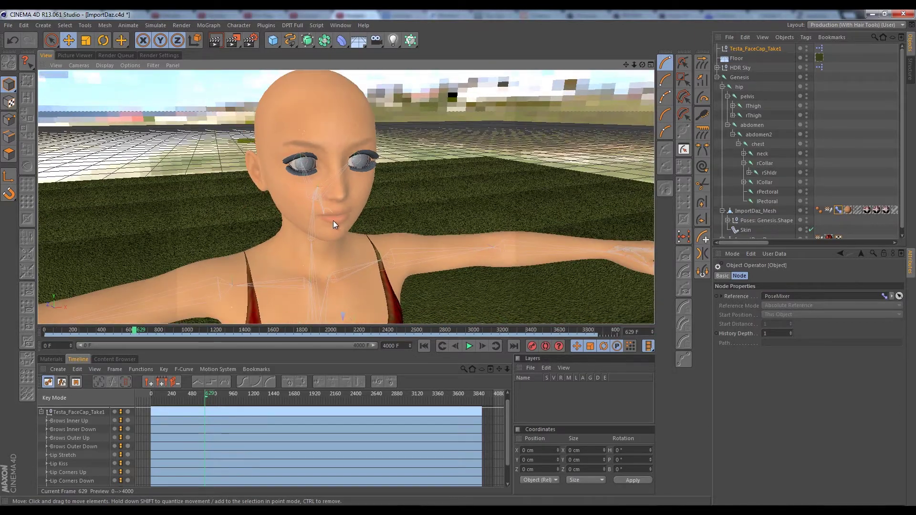
pyautogui.moveTo(327, 218)
pyautogui.keyDown('alt'); pyautogui.mouseDown()
pyautogui.moveTo(171, 209)
pyautogui.moveTo(335, 212)
pyautogui.mouseUp(); pyautogui.keyUp('alt')
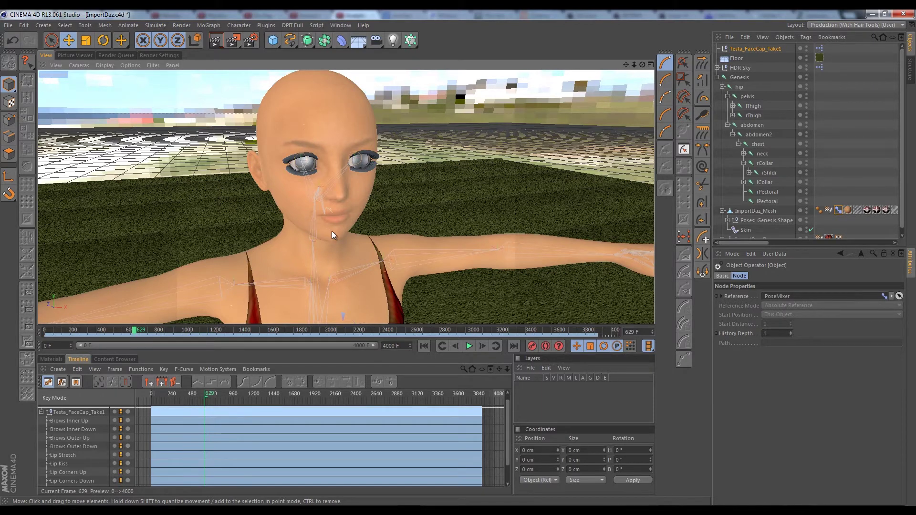
pyautogui.moveTo(331, 230)
pyautogui.keyDown('alt'); pyautogui.mouseDown()
pyautogui.moveTo(247, 236)
pyautogui.moveTo(397, 220)
pyautogui.moveTo(323, 221)
pyautogui.mouseUp(); pyautogui.keyUp('alt')
pyautogui.keyDown('alt'); pyautogui.moveTo(322, 222); pyautogui.dragTo(343, 227, button='right'); pyautogui.keyUp('alt')
pyautogui.keyDown('alt'); pyautogui.moveTo(344, 227); pyautogui.dragTo(327, 181); pyautogui.keyUp('alt')
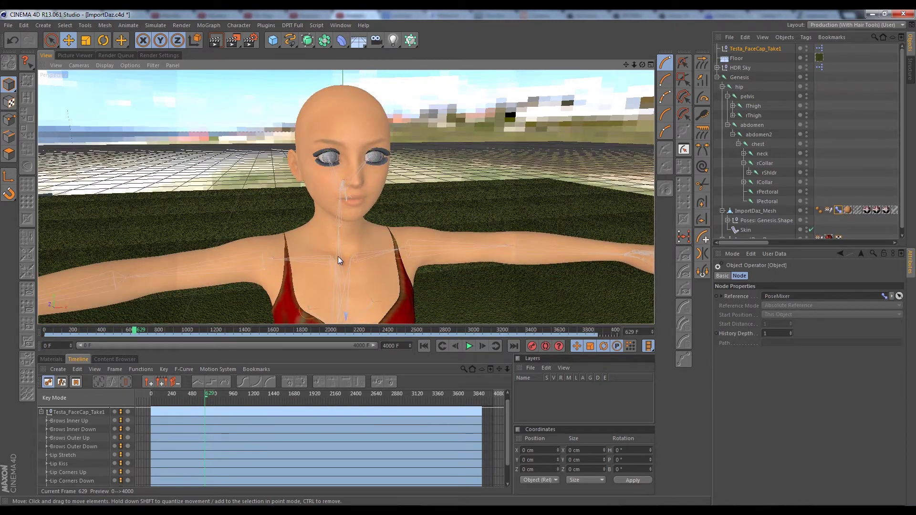
pyautogui.moveTo(347, 245)
pyautogui.keyDown('alt'); pyautogui.mouseDown()
pyautogui.moveTo(156, 253)
pyautogui.moveTo(648, 250)
pyautogui.moveTo(461, 260)
pyautogui.moveTo(542, 258)
pyautogui.moveTo(348, 249)
pyautogui.mouseUp(); pyautogui.keyUp('alt')
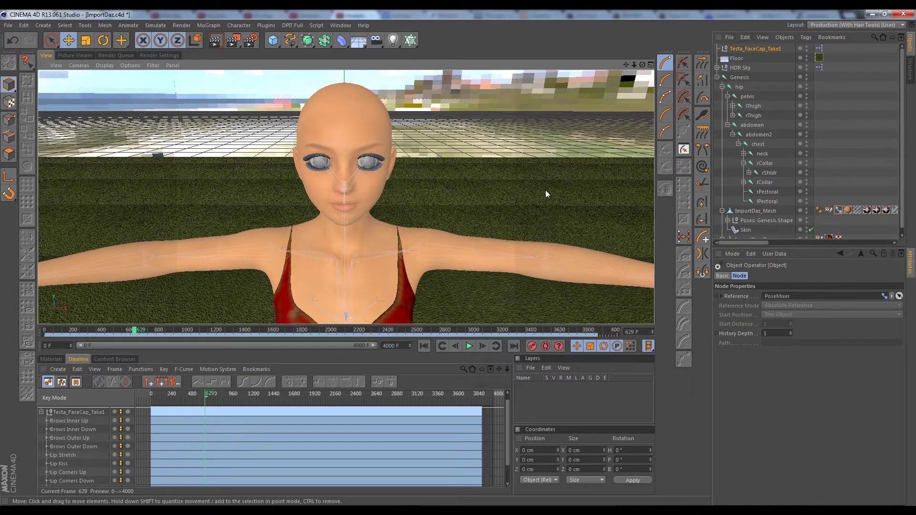
pyautogui.moveTo(545, 190)
pyautogui.keyDown('alt'); pyautogui.mouseDown()
pyautogui.moveTo(498, 222)
pyautogui.moveTo(642, 241)
pyautogui.moveTo(453, 259)
pyautogui.moveTo(484, 228)
pyautogui.moveTo(394, 220)
pyautogui.moveTo(513, 195)
pyautogui.moveTo(565, 196)
pyautogui.moveTo(524, 181)
pyautogui.moveTo(545, 194)
pyautogui.moveTo(522, 194)
pyautogui.moveTo(537, 190)
pyautogui.mouseUp(); pyautogui.keyUp('alt')
pyautogui.scroll(-3, 245, 235)
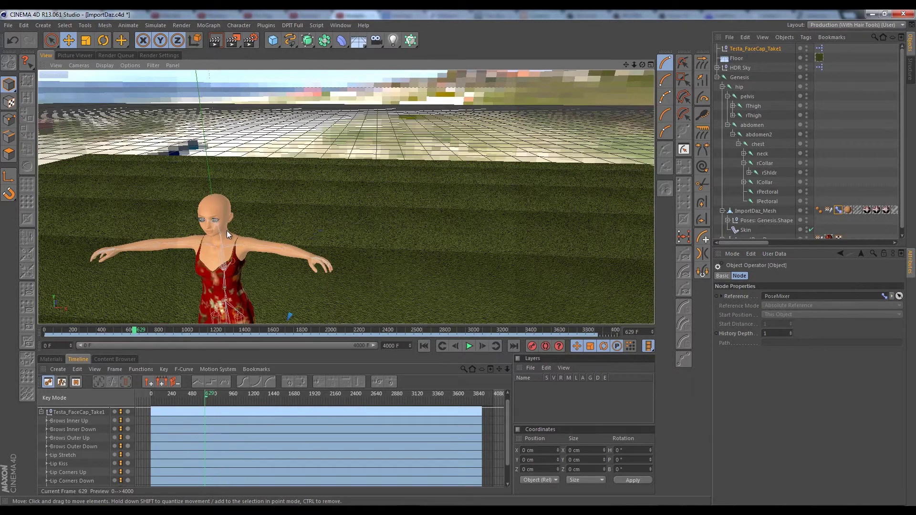
pyautogui.keyDown('alt'); pyautogui.moveTo(227, 230); pyautogui.dragTo(333, 250, button='middle'); pyautogui.keyUp('alt')
pyautogui.keyDown('alt'); pyautogui.moveTo(334, 250); pyautogui.dragTo(363, 199); pyautogui.keyUp('alt')
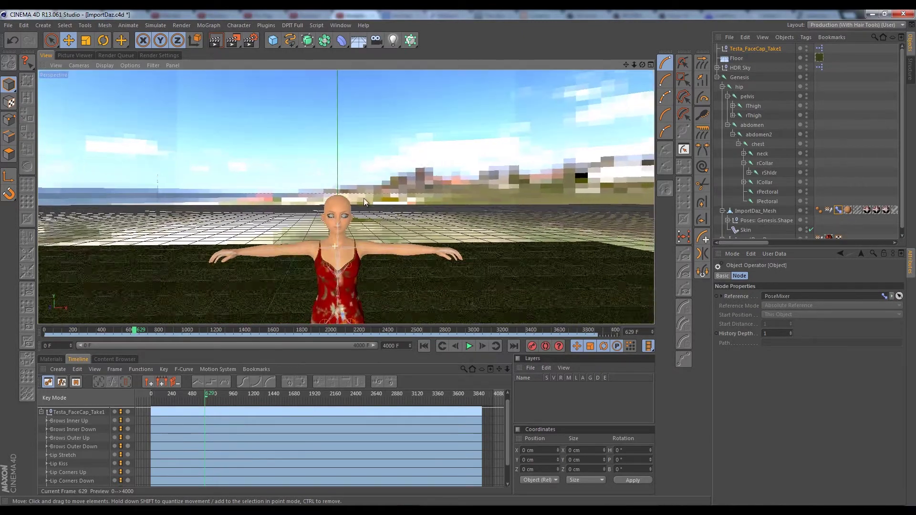
pyautogui.keyDown('alt'); pyautogui.moveTo(333, 229); pyautogui.dragTo(333, 185, button='right'); pyautogui.keyUp('alt')
pyautogui.moveTo(338, 221)
pyautogui.keyDown('alt'); pyautogui.mouseDown()
pyautogui.moveTo(331, 248)
pyautogui.moveTo(287, 241)
pyautogui.moveTo(331, 242)
pyautogui.moveTo(348, 227)
pyautogui.mouseUp(); pyautogui.keyUp('alt')
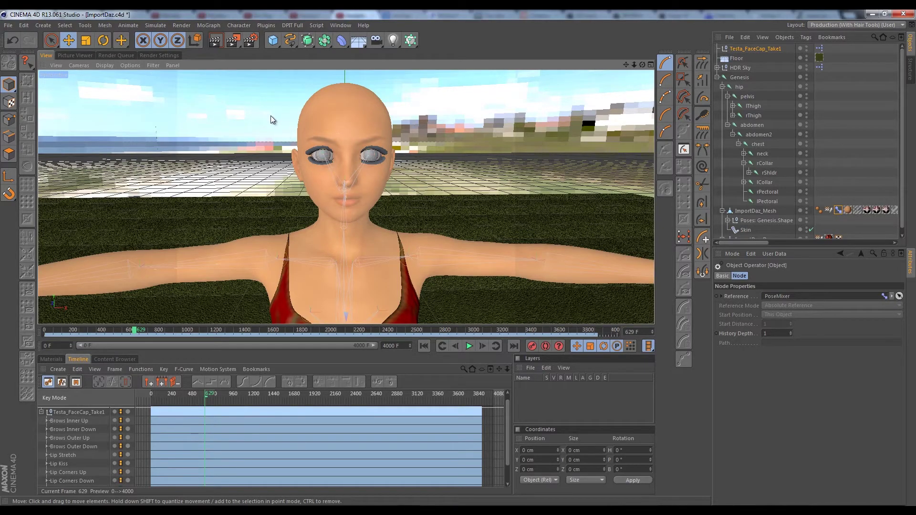
pyautogui.keyDown('alt'); pyautogui.moveTo(270, 116); pyautogui.dragTo(264, 205); pyautogui.keyUp('alt')
pyautogui.keyDown('alt'); pyautogui.moveTo(328, 241); pyautogui.dragTo(344, 203); pyautogui.keyUp('alt')
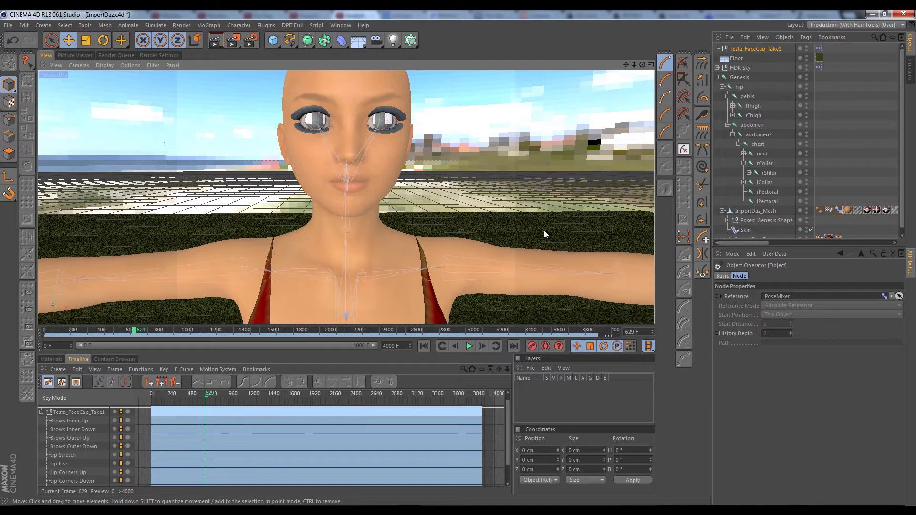
# Step: Switch the PoseMixer tag of ImportDaz_Mesh to Edit mode and add a new pose to its pose list
pyautogui.click(844, 210)
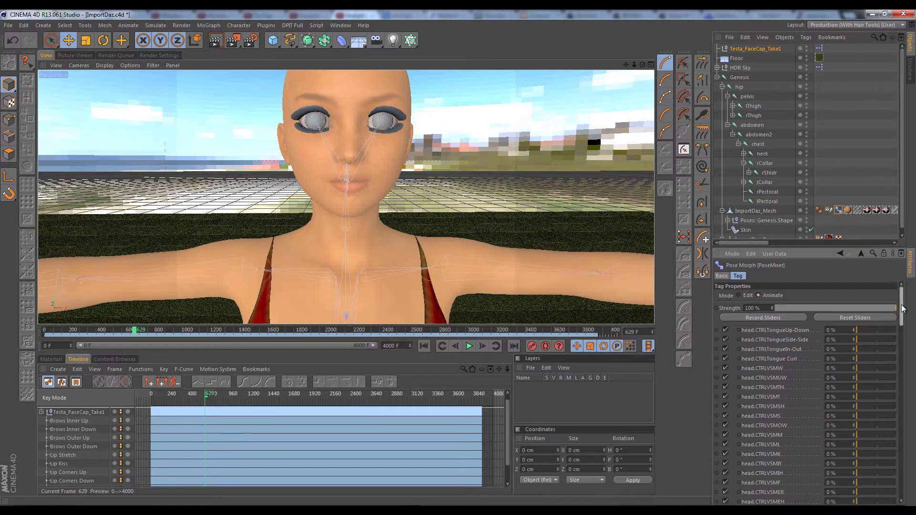
pyautogui.click(741, 296)
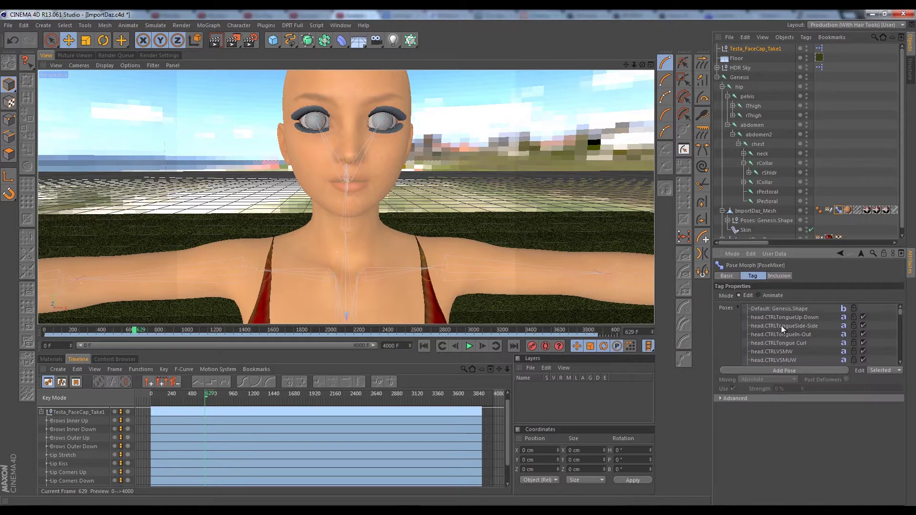
pyautogui.click(782, 308)
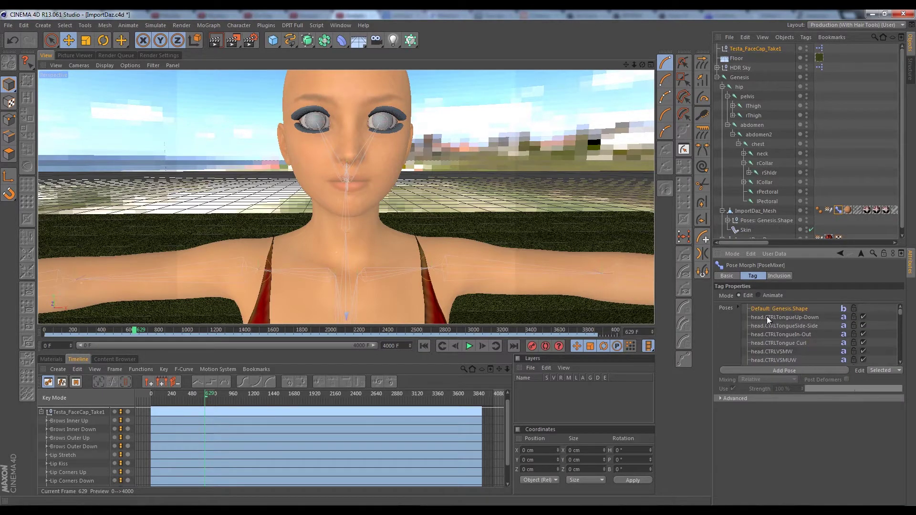
pyautogui.click(790, 370)
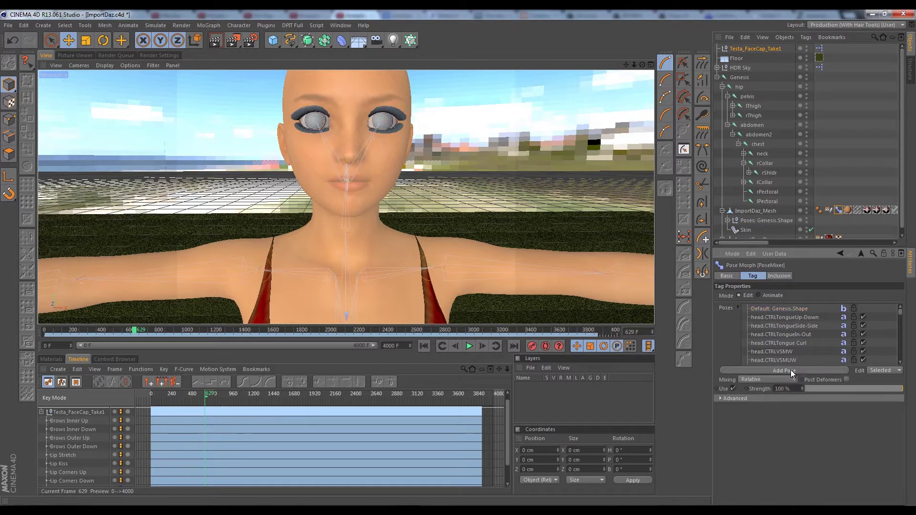
pyautogui.moveTo(902, 323); pyautogui.dragTo(901, 361)
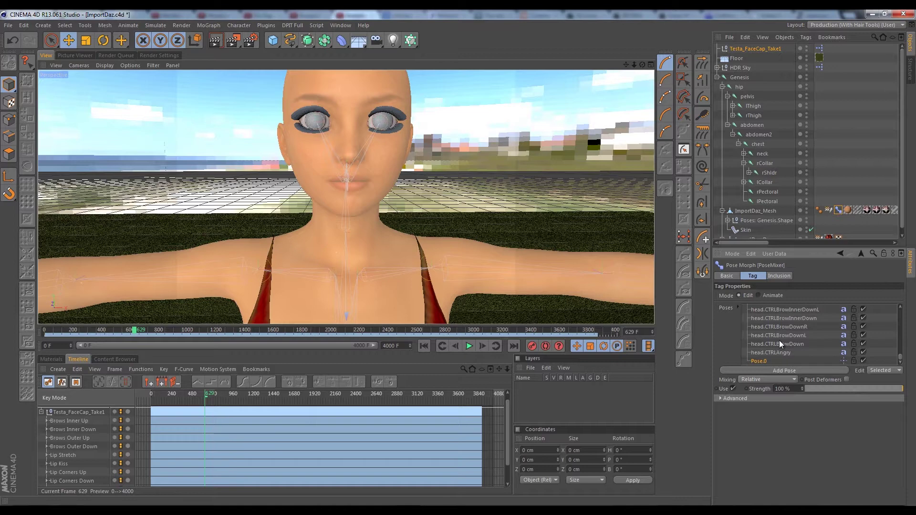
# Step: Rename the newly added pose at the end of the pose list as head.CTRLLipStretch
pyautogui.doubleClick(758, 361)
pyautogui.write('heead')
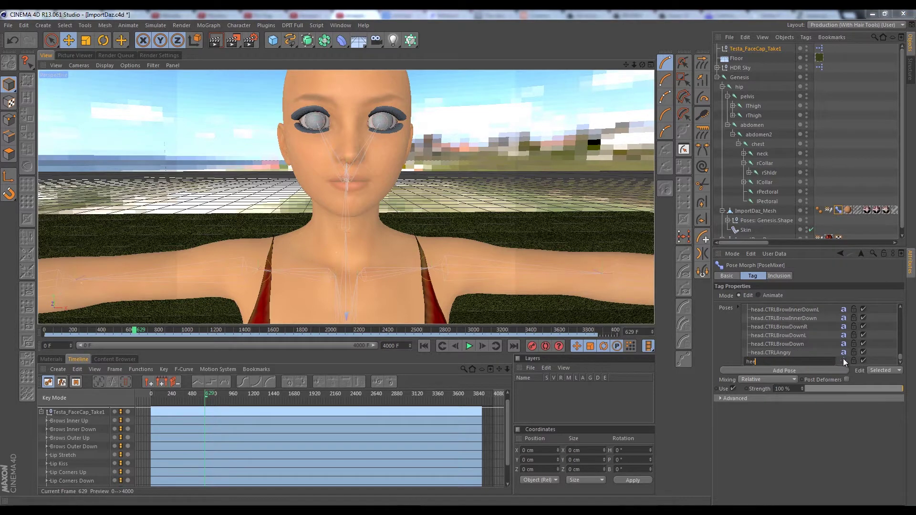
pyautogui.press('BackSpace')
pyautogui.press('BackSpace')
pyautogui.press('BackSpace')
pyautogui.write('ad')
pyautogui.write('.C')
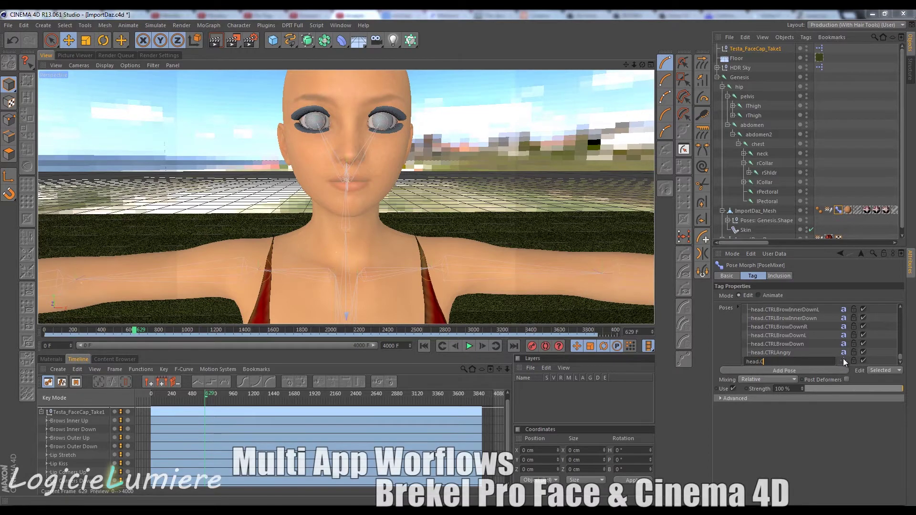
pyautogui.write('TRL')
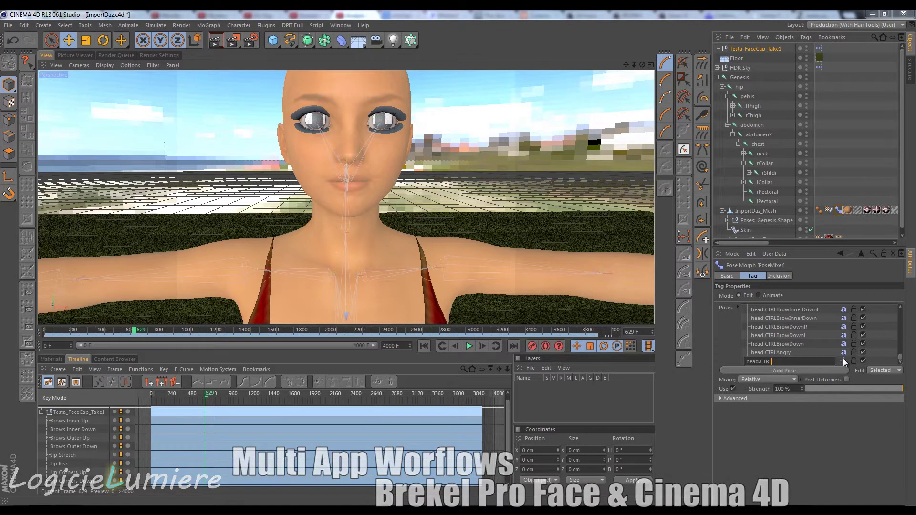
pyautogui.write('L')
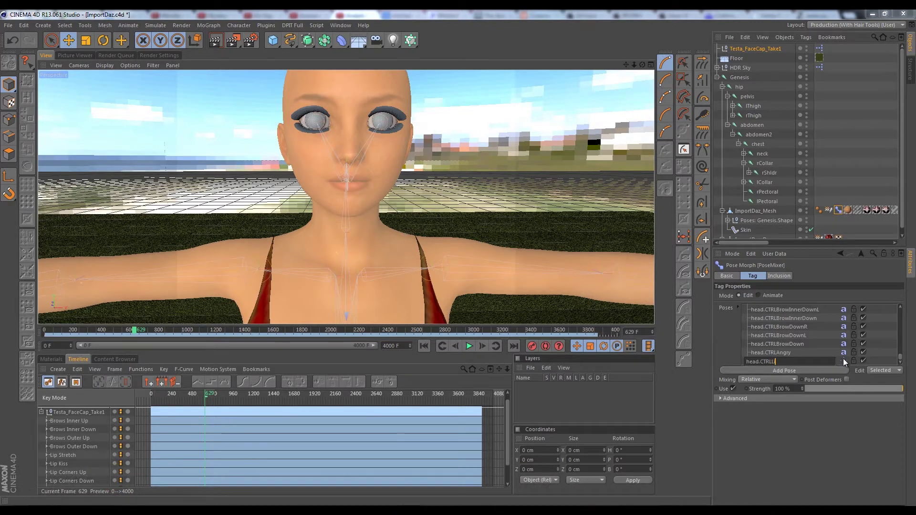
pyautogui.write('ipStretch')
pyautogui.press('Return')
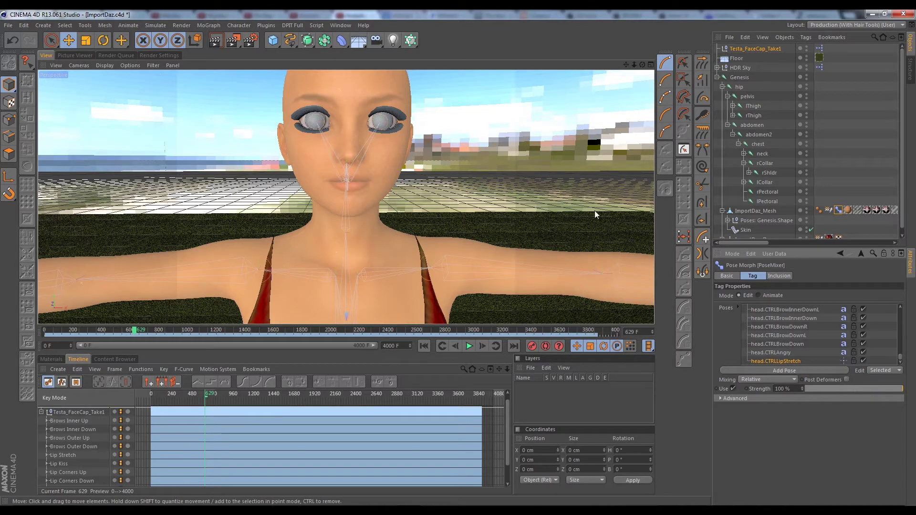
# Step: Switch to point editing and select ImportDaz_Mesh so the mesh points around the mouth can be edited up close
pyautogui.scroll(2, 365, 168)
pyautogui.scroll(1, 365, 168)
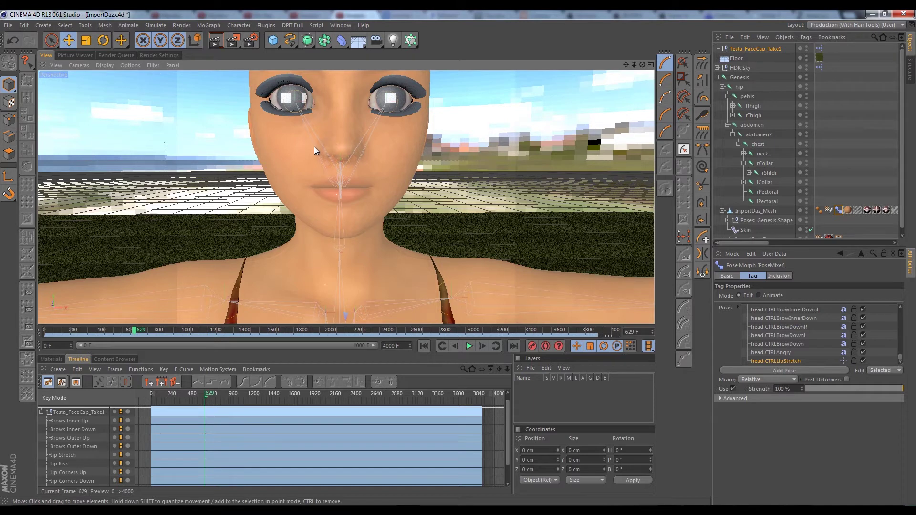
pyautogui.scroll(1, 313, 148)
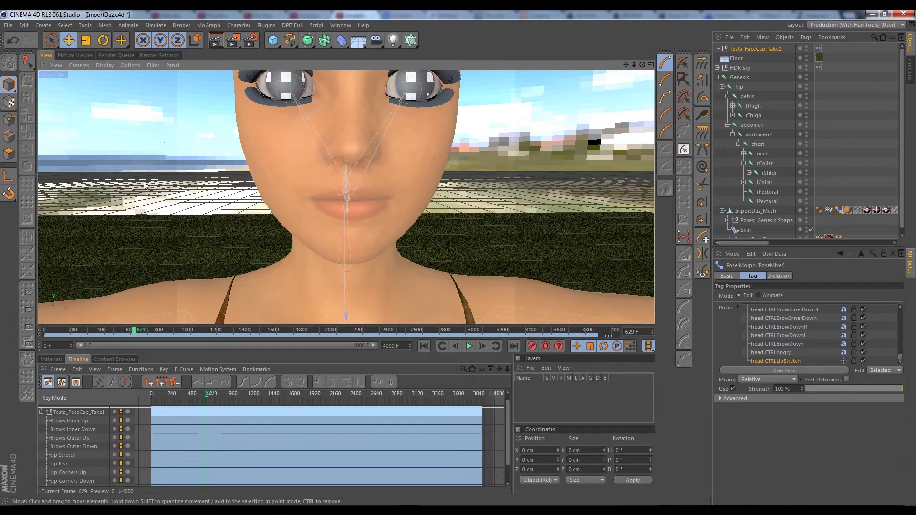
pyautogui.click(8, 120)
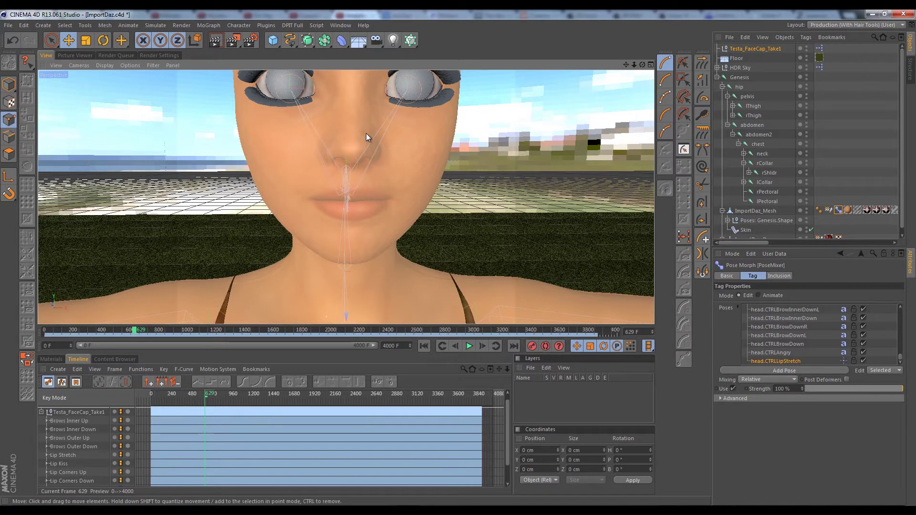
pyautogui.scroll(-1, 772, 90)
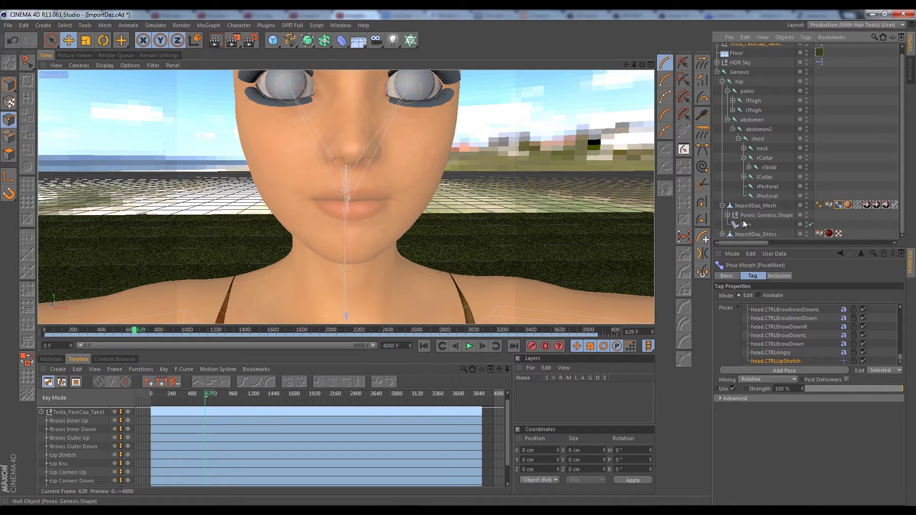
pyautogui.click(754, 205)
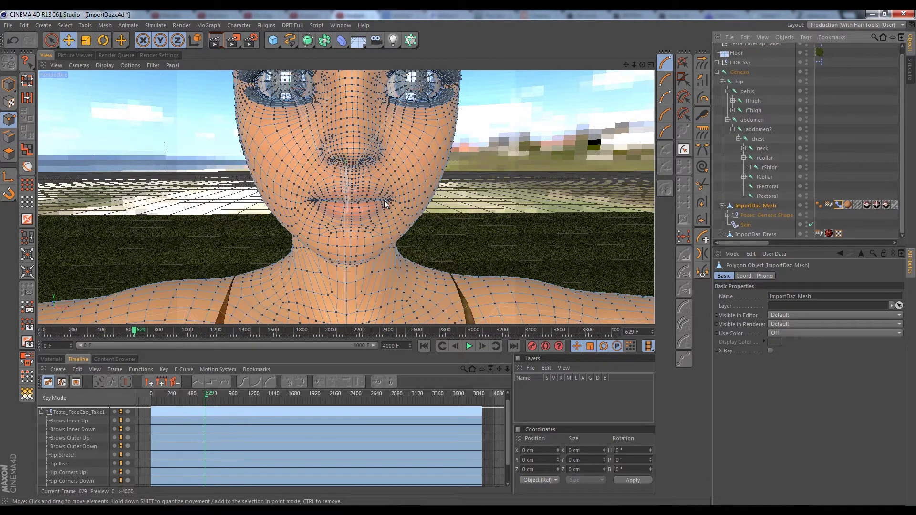
pyautogui.scroll(5, 385, 200)
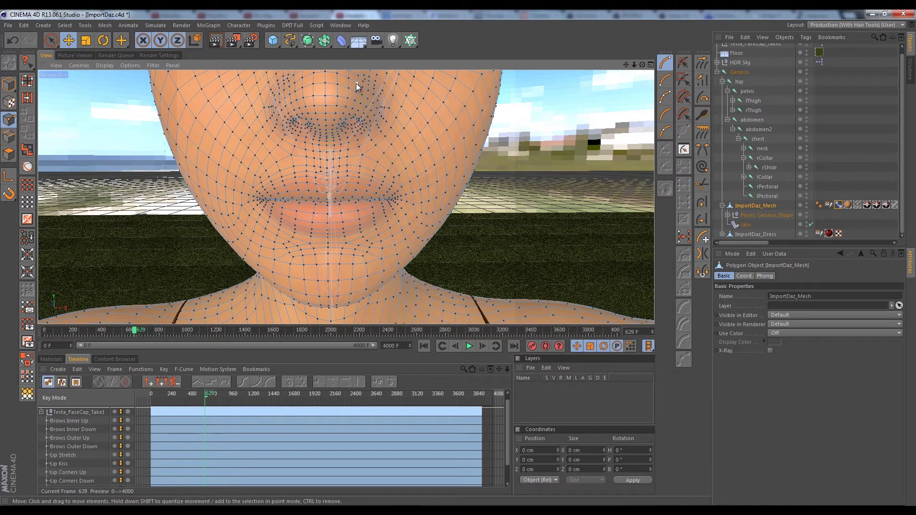
# Step: Set Live Selection to Soft Selection mode and select the points at the character's right mouth corner
pyautogui.click(51, 40)
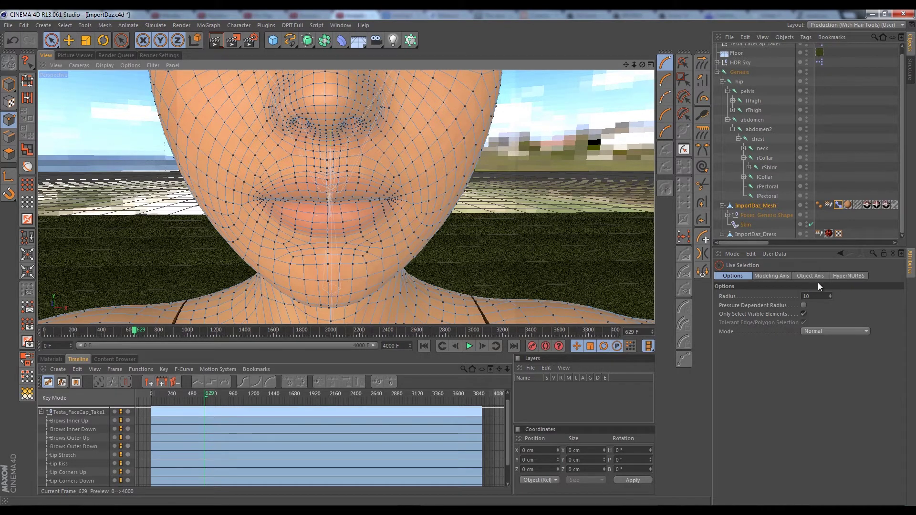
pyautogui.click(817, 330)
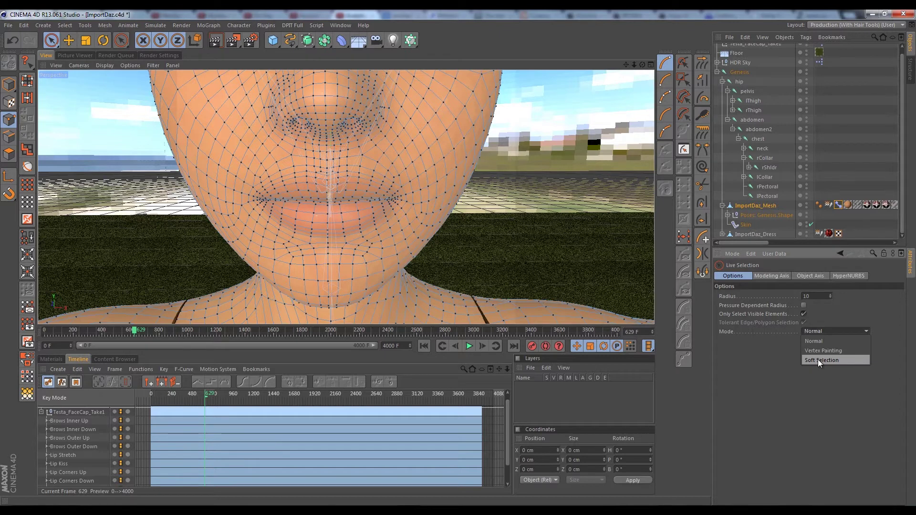
pyautogui.click(817, 359)
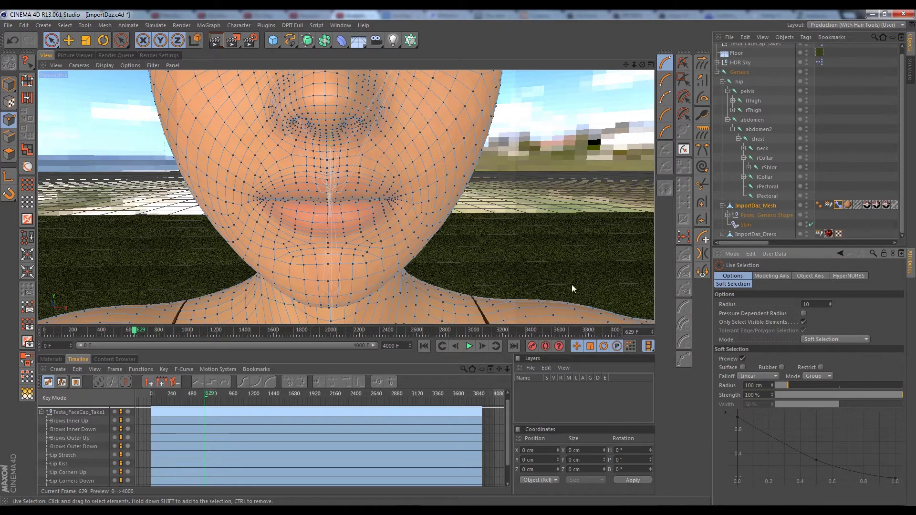
pyautogui.click(261, 199)
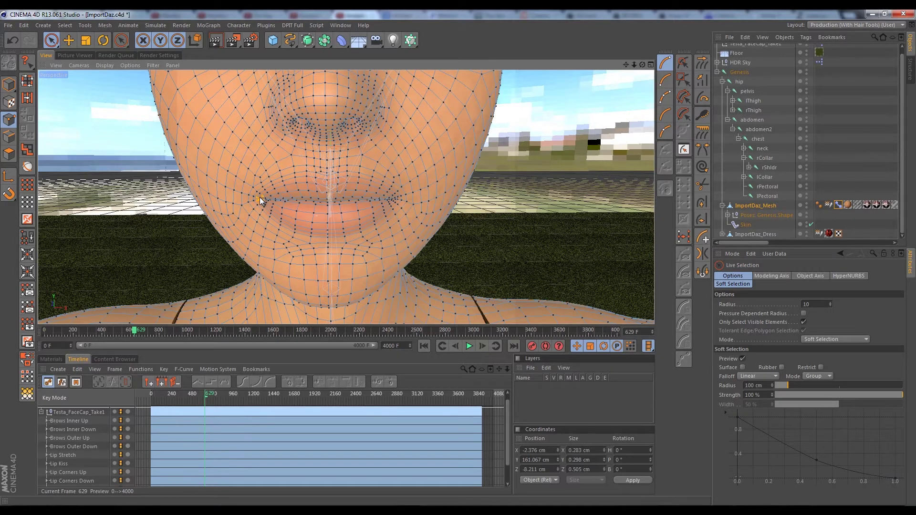
pyautogui.click(260, 197)
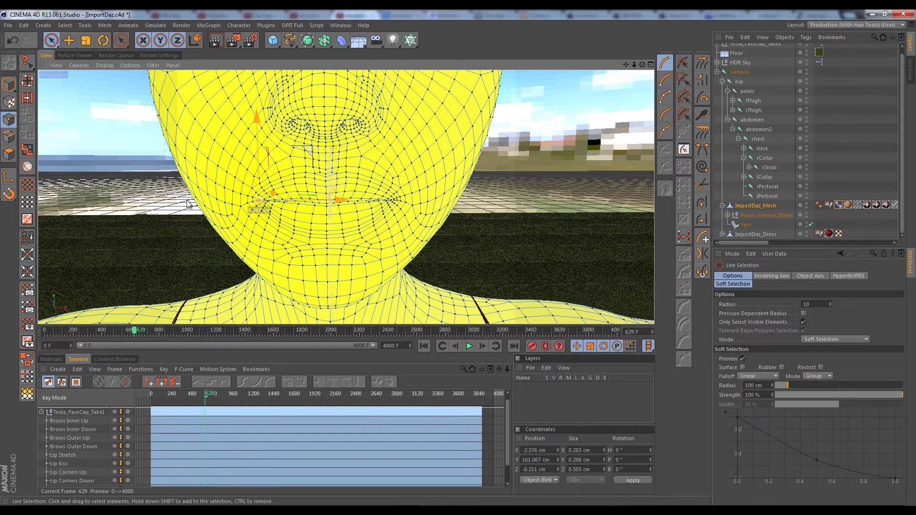
pyautogui.click(489, 244)
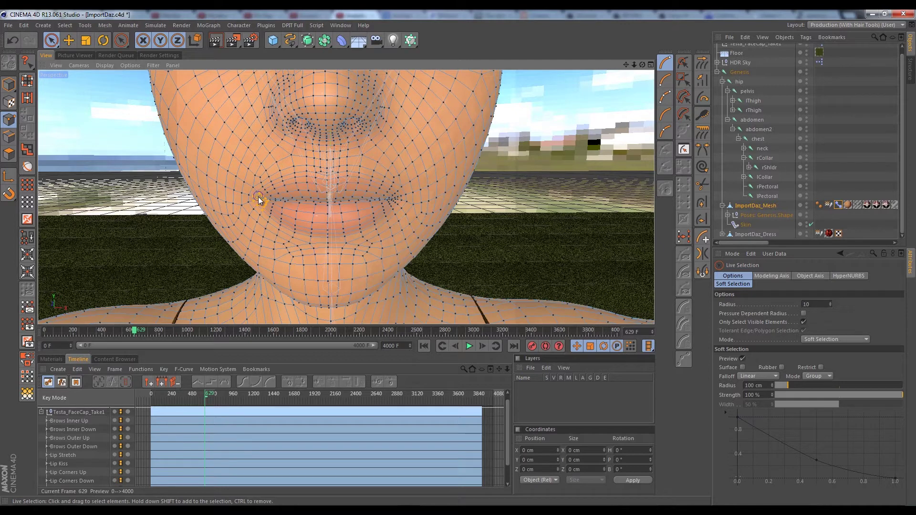
pyautogui.click(258, 197)
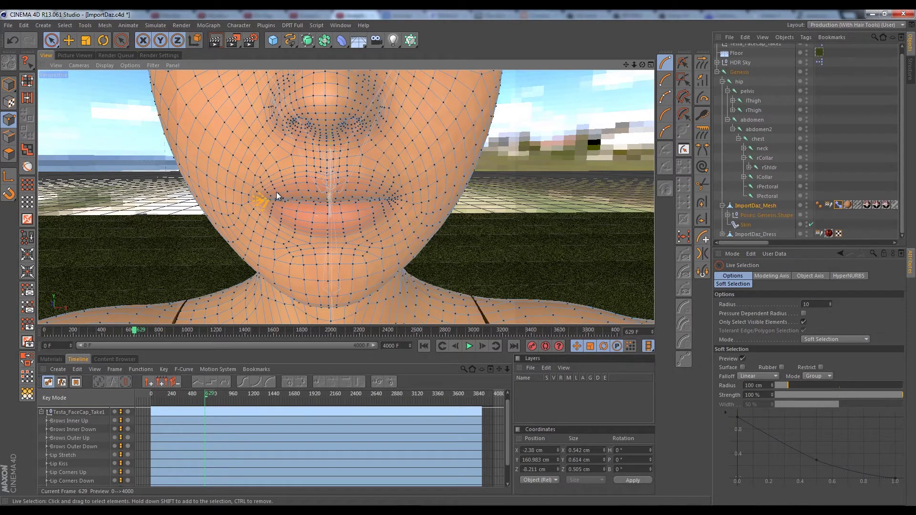
# Step: Reduce the soft selection radius to 6 cm and try to pull the character's right mouth corner outward
pyautogui.click(733, 283)
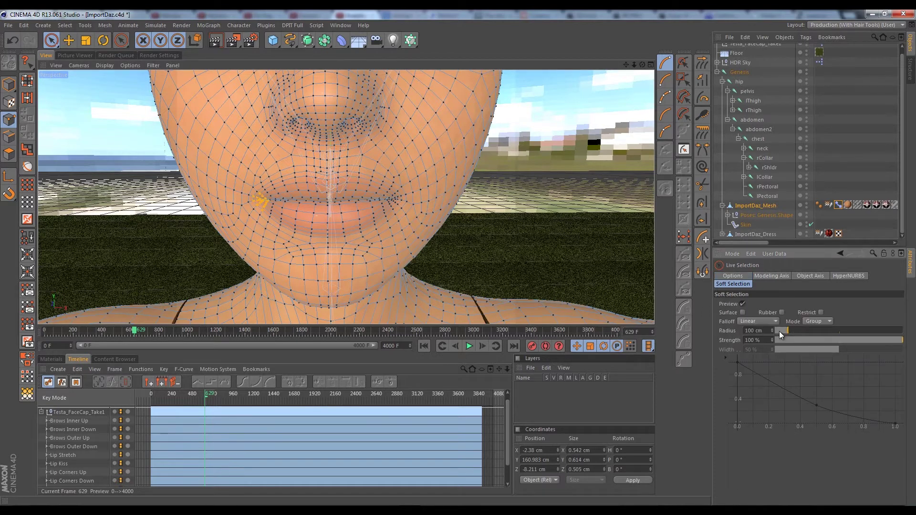
pyautogui.moveTo(783, 330); pyautogui.dragTo(779, 330)
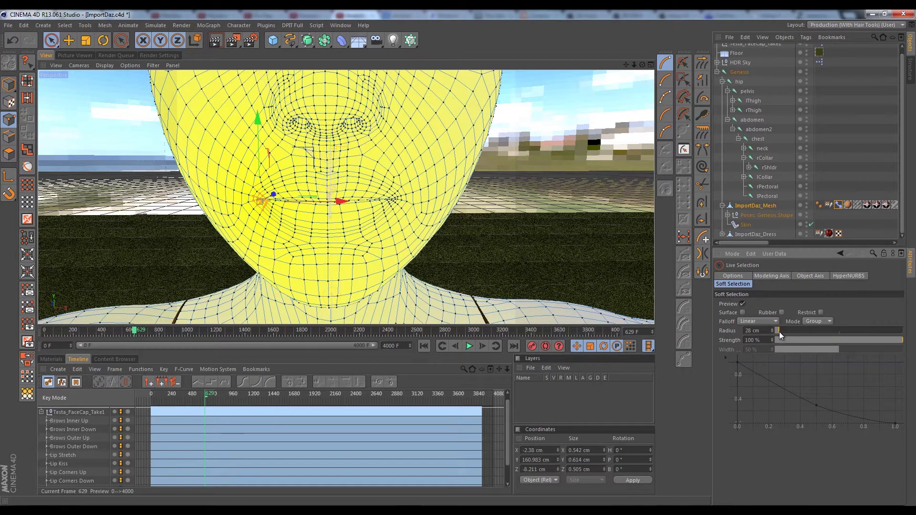
pyautogui.moveTo(777, 331); pyautogui.dragTo(776, 331)
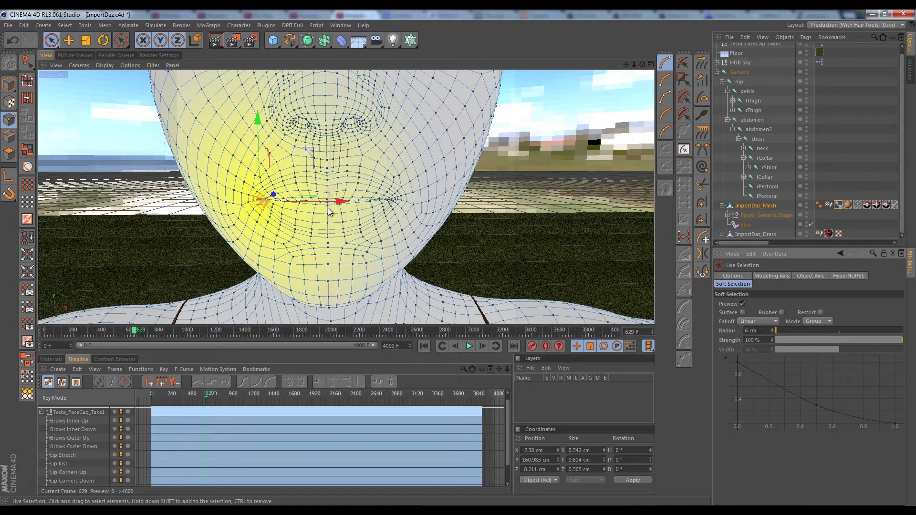
pyautogui.moveTo(309, 150); pyautogui.dragTo(294, 150)
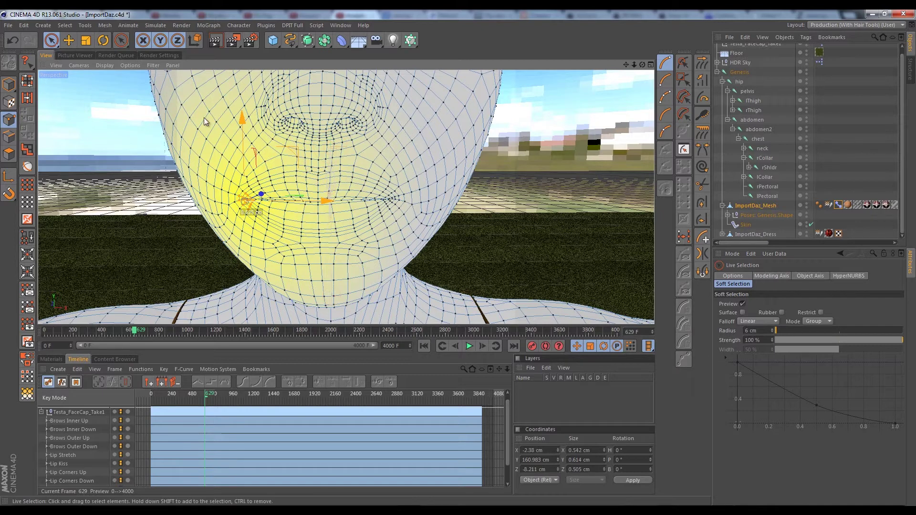
# Step: Select the points at the character's left mouth corner instead, adding neighbouring points to the selection
pyautogui.click(392, 201)
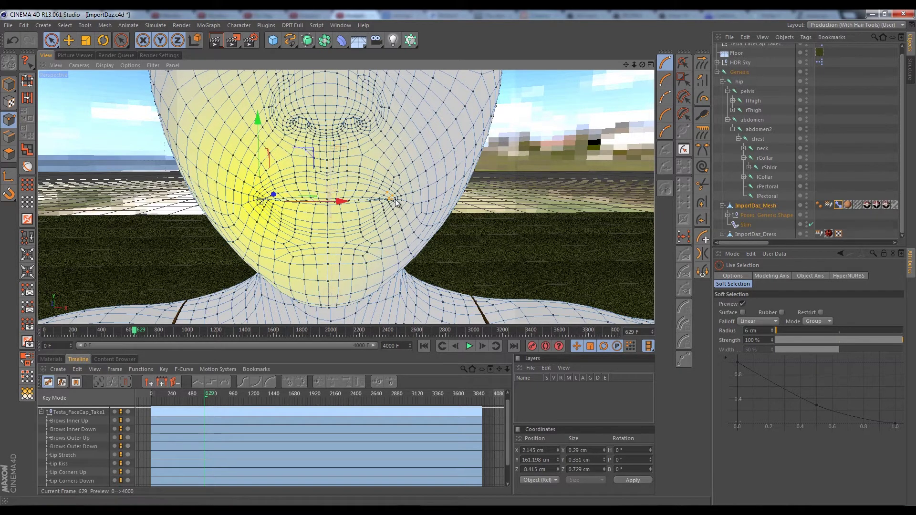
pyautogui.click(389, 198)
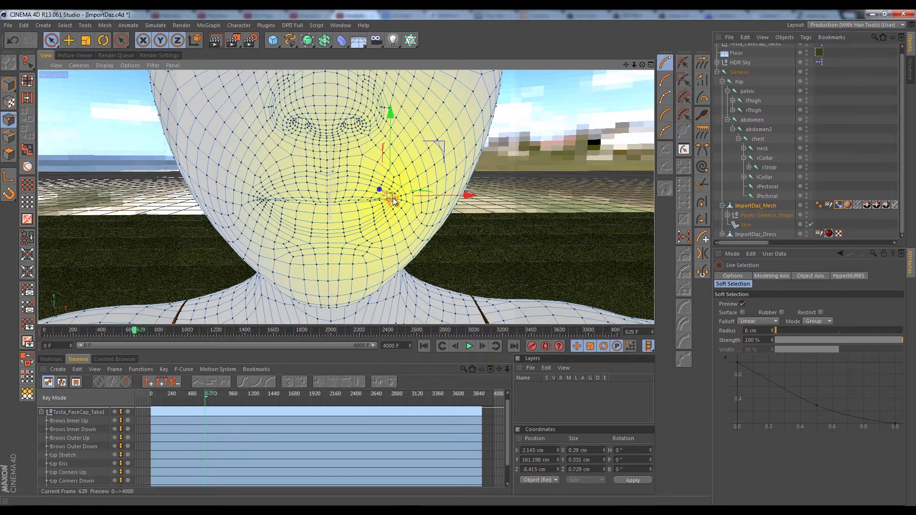
pyautogui.keyDown('shift'); pyautogui.click(390, 197); pyautogui.keyUp('shift')
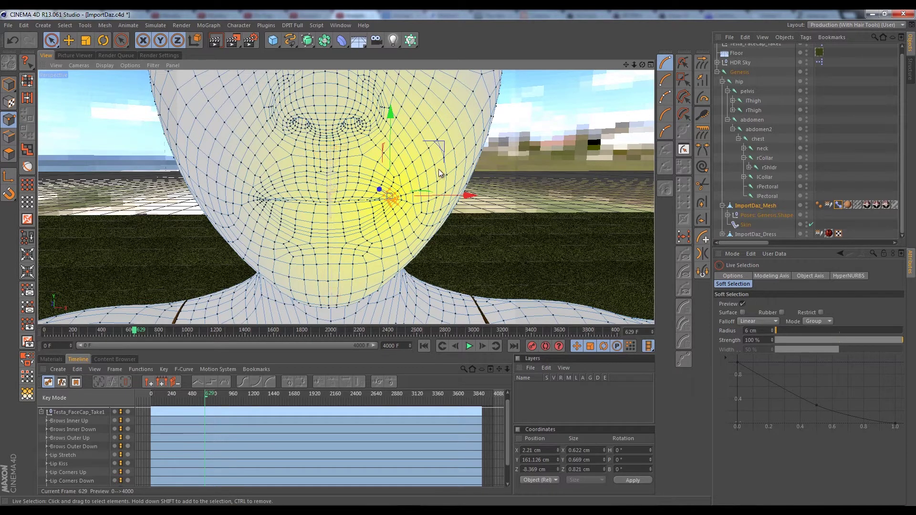
# Step: Try to pull the left mouth corner outward with Live Selection and the Move tool, and undo the last move
pyautogui.moveTo(439, 146); pyautogui.dragTo(461, 148)
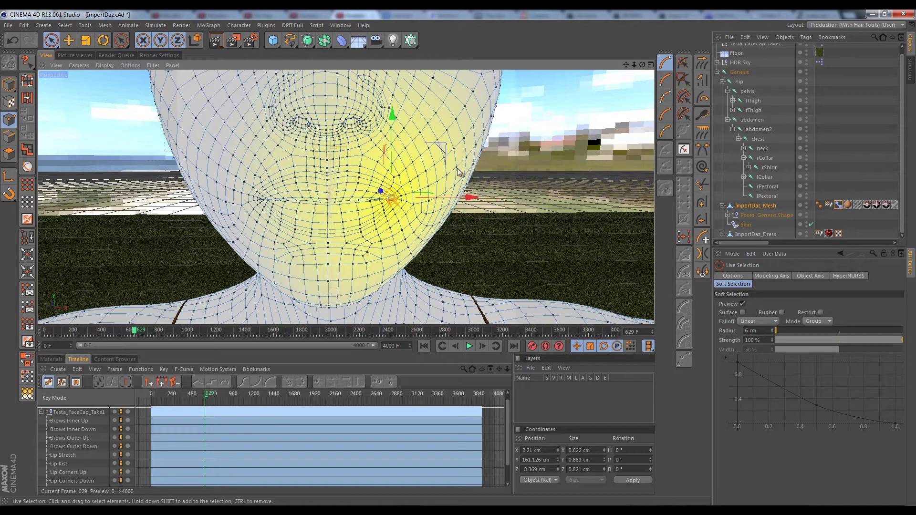
pyautogui.moveTo(444, 153); pyautogui.dragTo(447, 152)
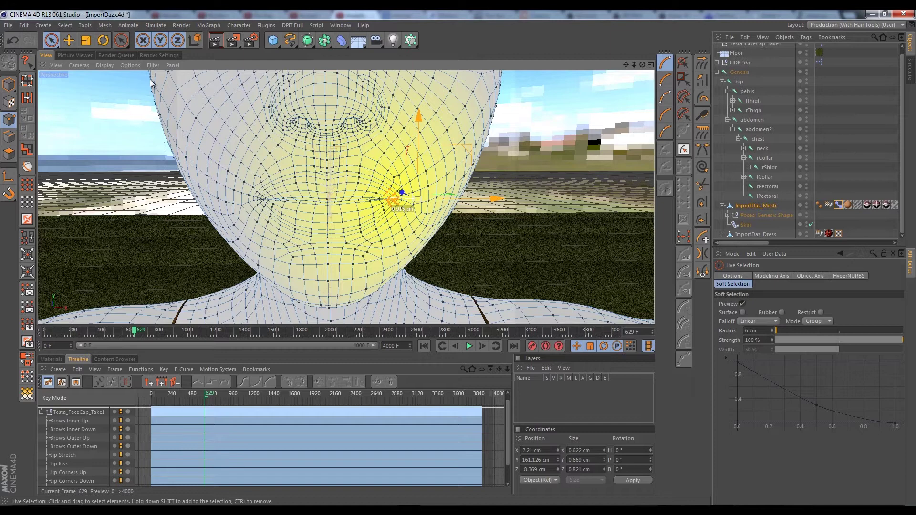
pyautogui.click(68, 35)
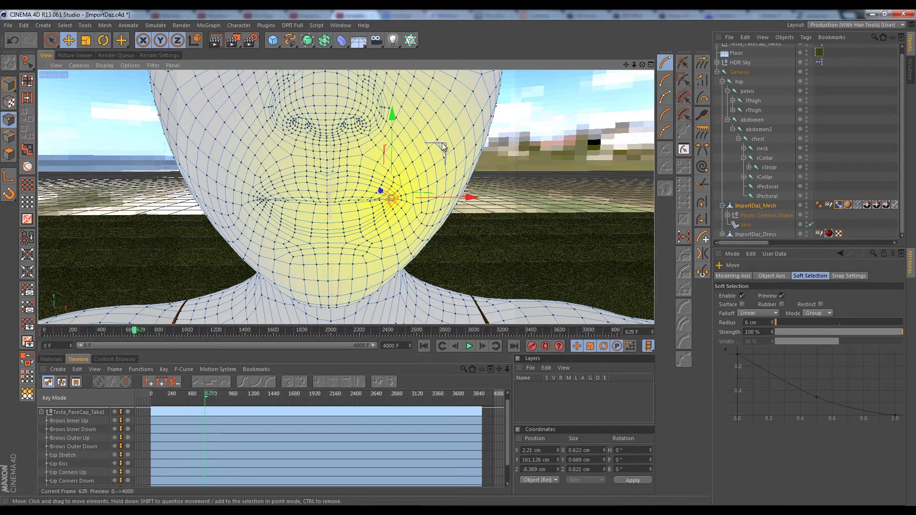
pyautogui.moveTo(443, 147); pyautogui.dragTo(455, 149)
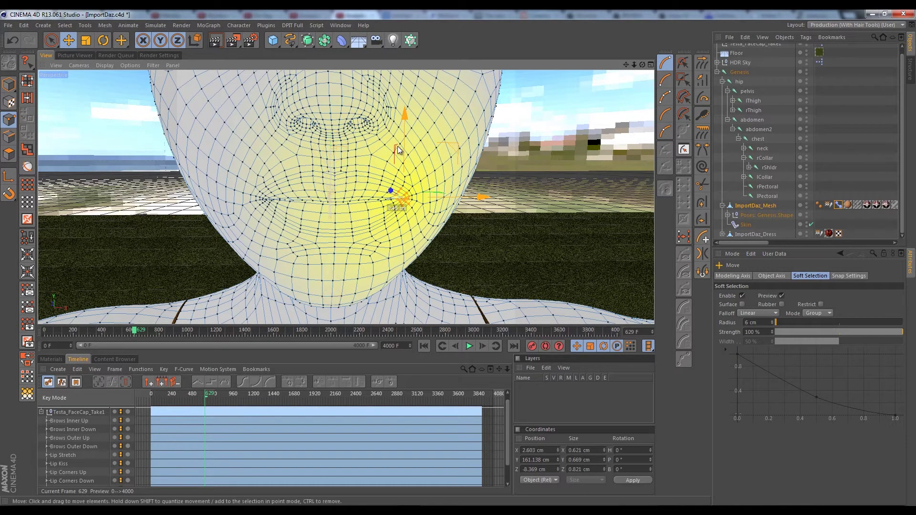
pyautogui.hotkey('ctrl', 'z')
# Step: Set the soft selection radius to 3 cm and return to the Live Selection tool
pyautogui.doubleClick(752, 323)
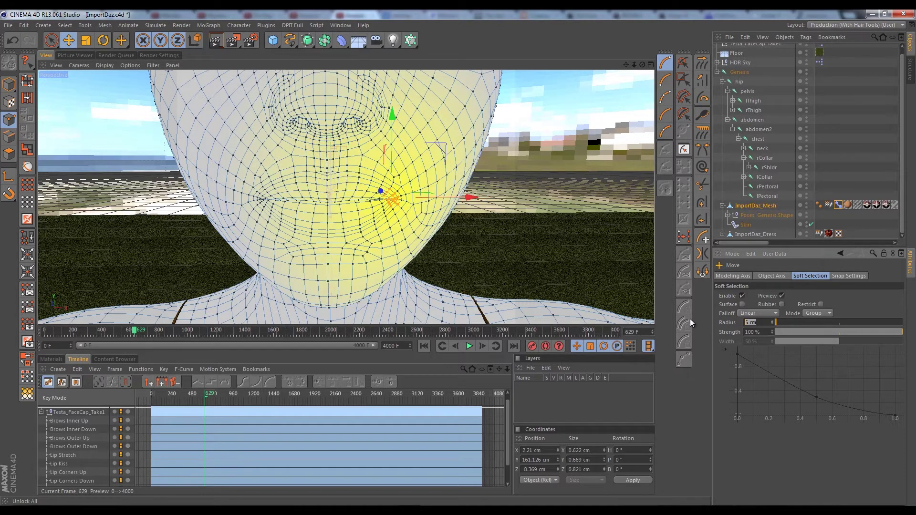
pyautogui.write('3')
pyautogui.click(848, 322)
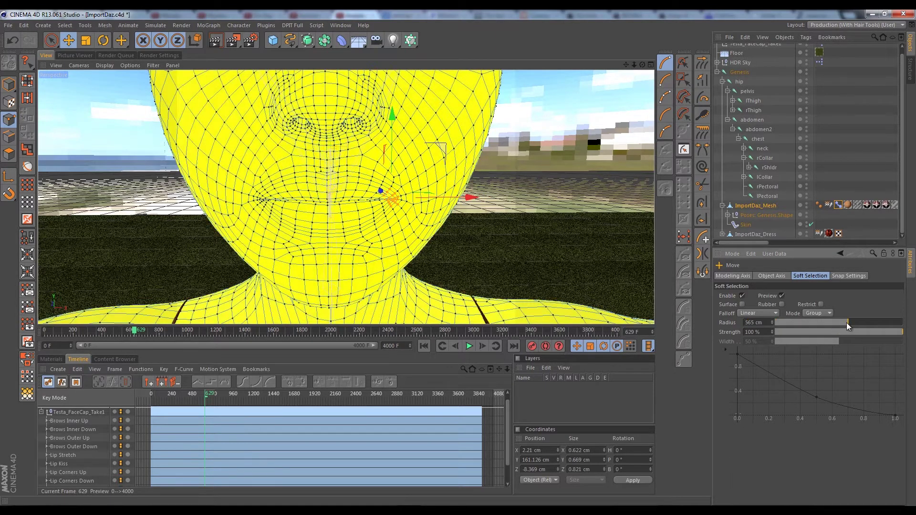
pyautogui.doubleClick(759, 322)
pyautogui.write('3')
pyautogui.press('Return')
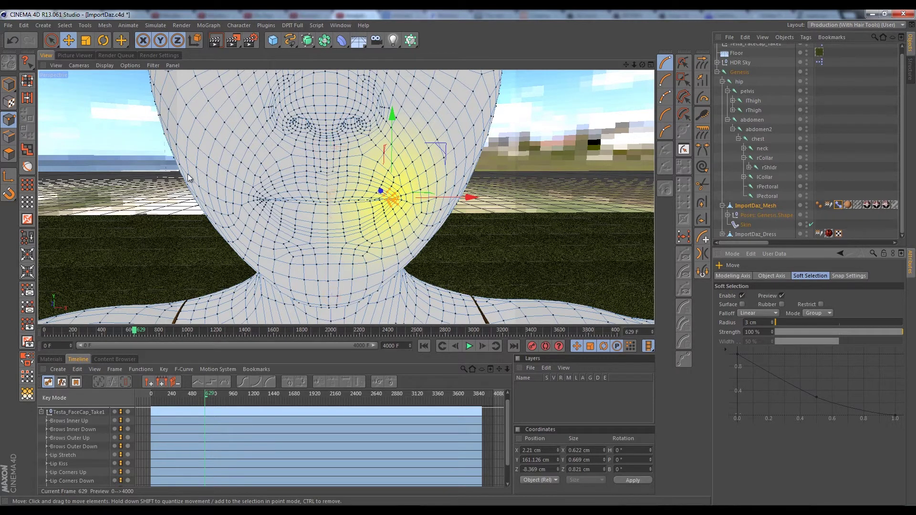
pyautogui.press('9')
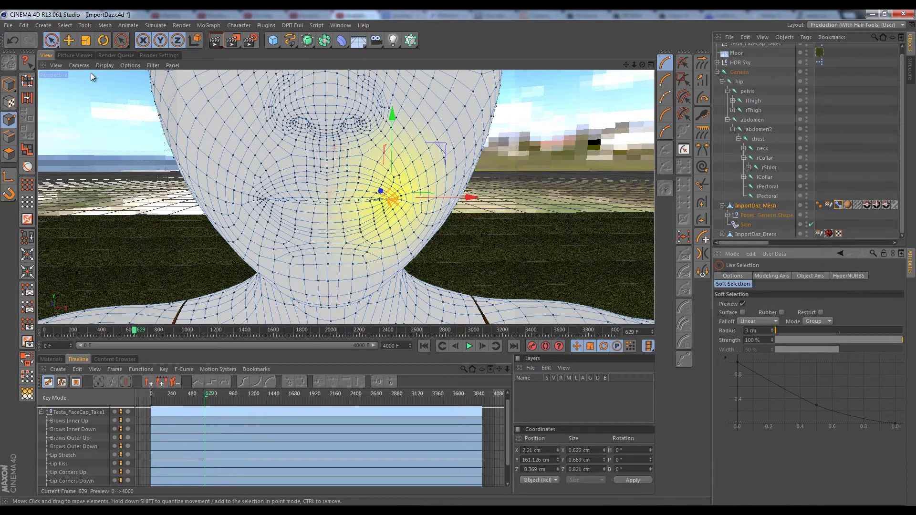
# Step: Check the PoseMixer tag's basic mixing options and its pose list settings
pyautogui.click(838, 206)
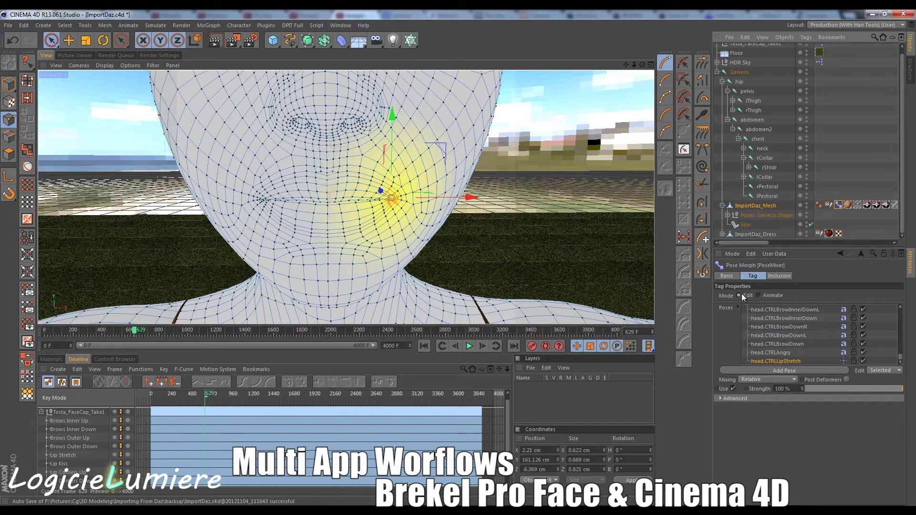
pyautogui.click(728, 275)
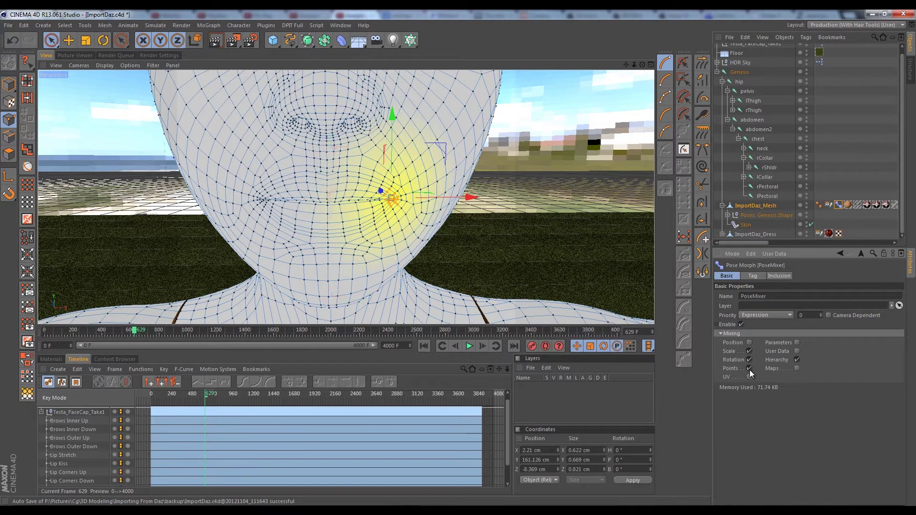
pyautogui.click(752, 277)
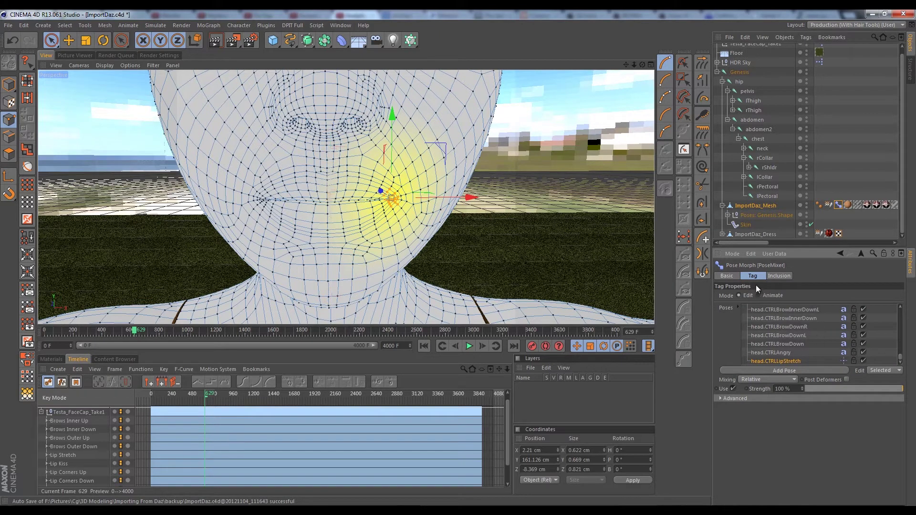
pyautogui.click(725, 276)
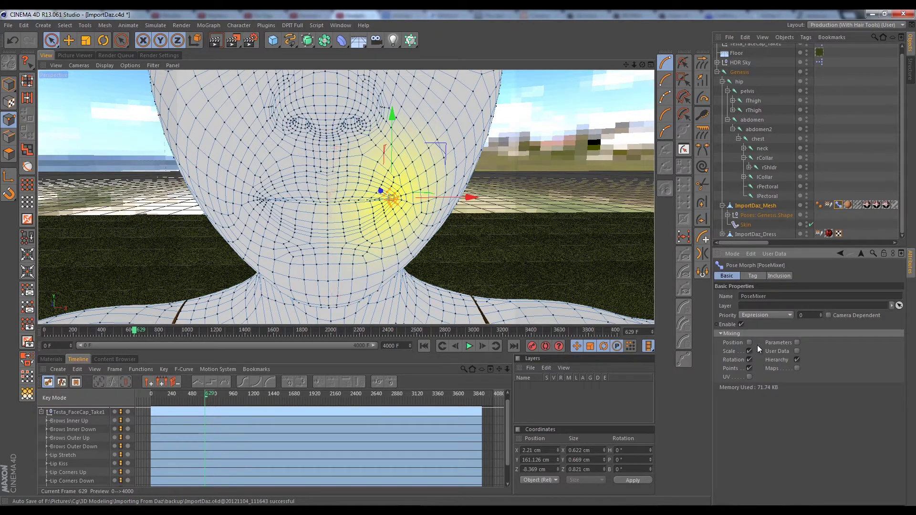
# Step: Switch to Model mode, and look through the PoseMixer tag's morph sliders in Animate mode before returning it to Edit mode
pyautogui.click(9, 85)
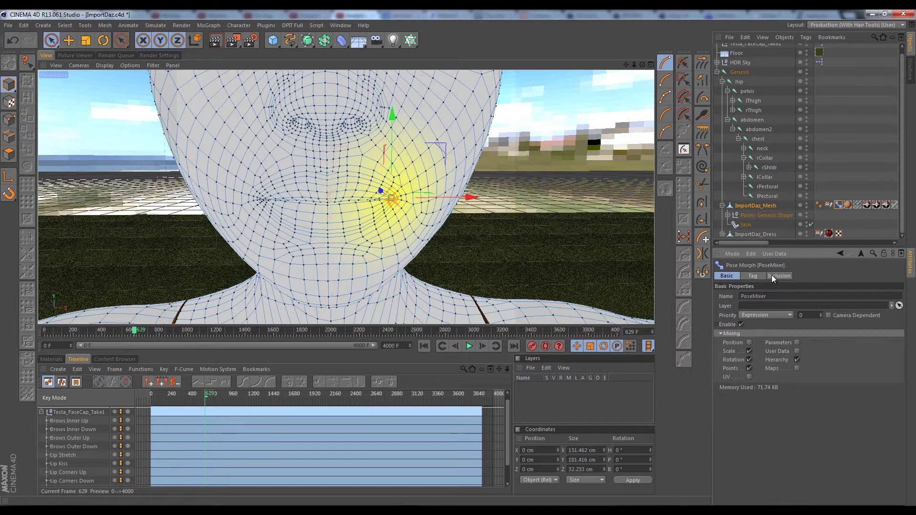
pyautogui.click(837, 204)
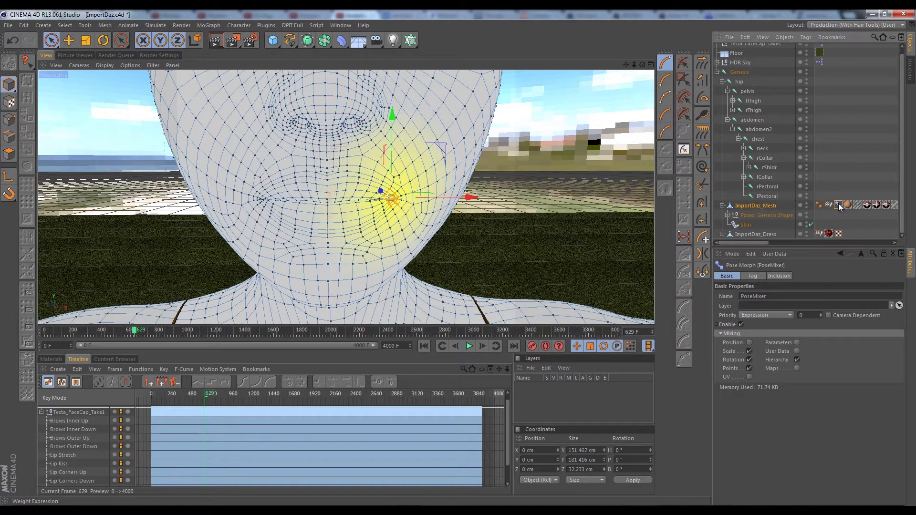
pyautogui.click(752, 276)
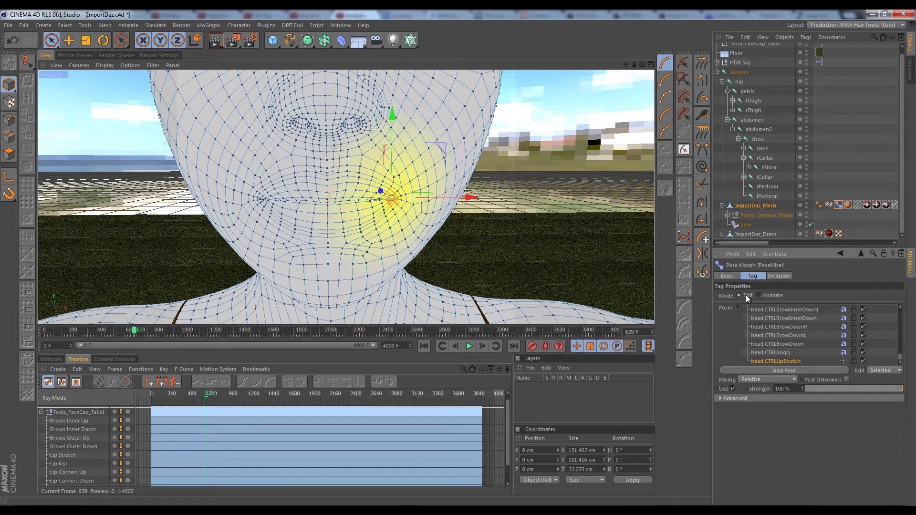
pyautogui.click(760, 295)
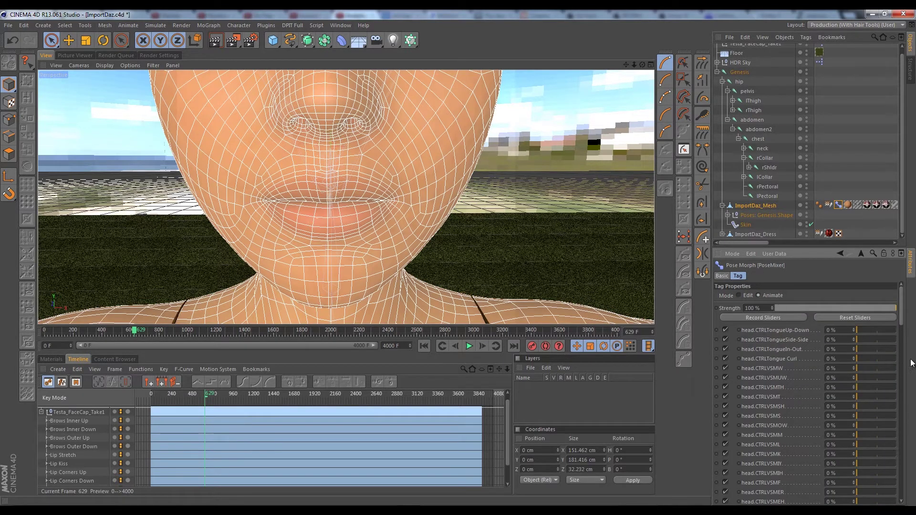
pyautogui.moveTo(900, 289); pyautogui.dragTo(908, 483)
pyautogui.scroll(15, 908, 484)
pyautogui.click(738, 296)
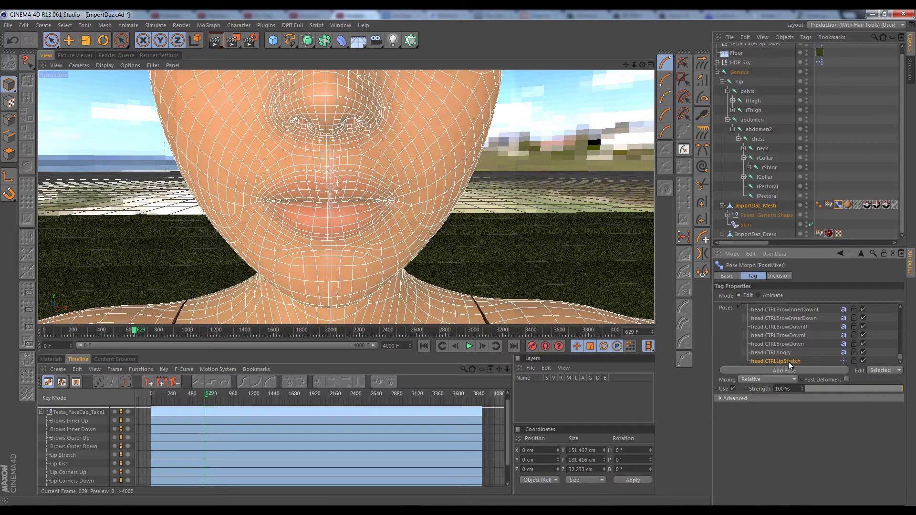
# Step: Test the head.CTRLLipStretch pose by varying its strength between 0% and 90%, leaving it at 0%
pyautogui.moveTo(896, 390); pyautogui.dragTo(767, 390)
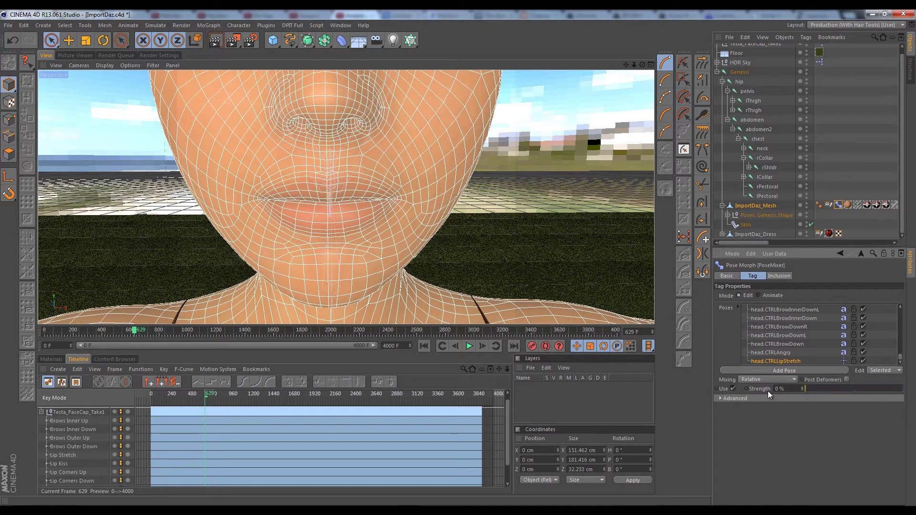
pyautogui.moveTo(870, 386); pyautogui.dragTo(873, 387)
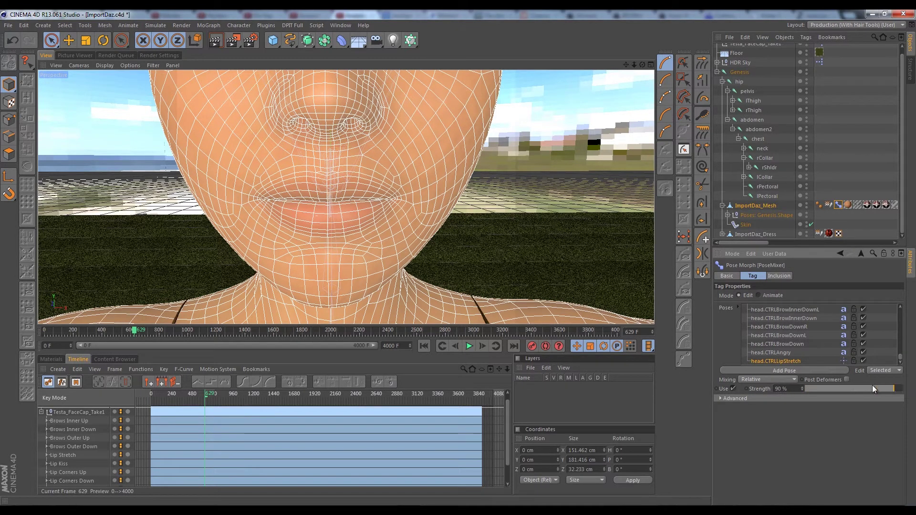
pyautogui.moveTo(808, 391)
pyautogui.mouseDown()
pyautogui.moveTo(907, 393)
pyautogui.moveTo(802, 390)
pyautogui.mouseUp()
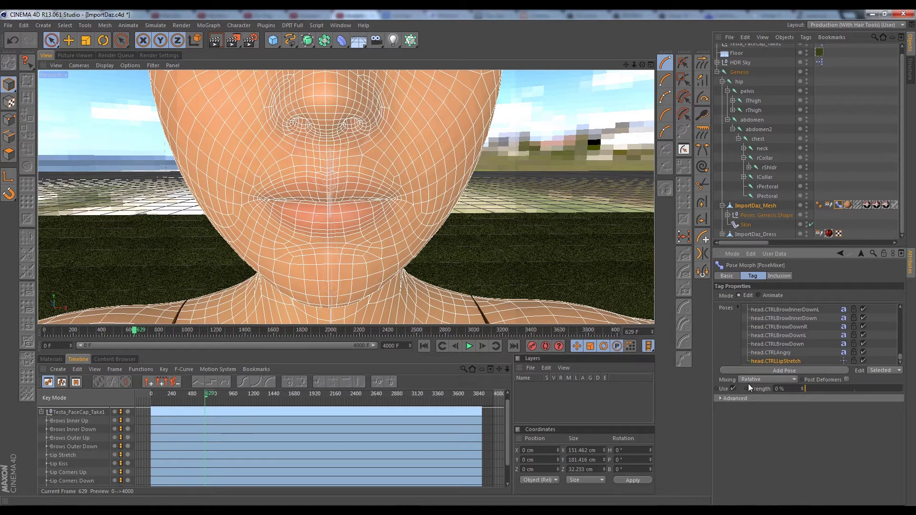
# Step: Set the PoseMixer tag to Animate mode and test the head.CTRLLipStretch slider at 64%, returning it to 0%
pyautogui.click(758, 295)
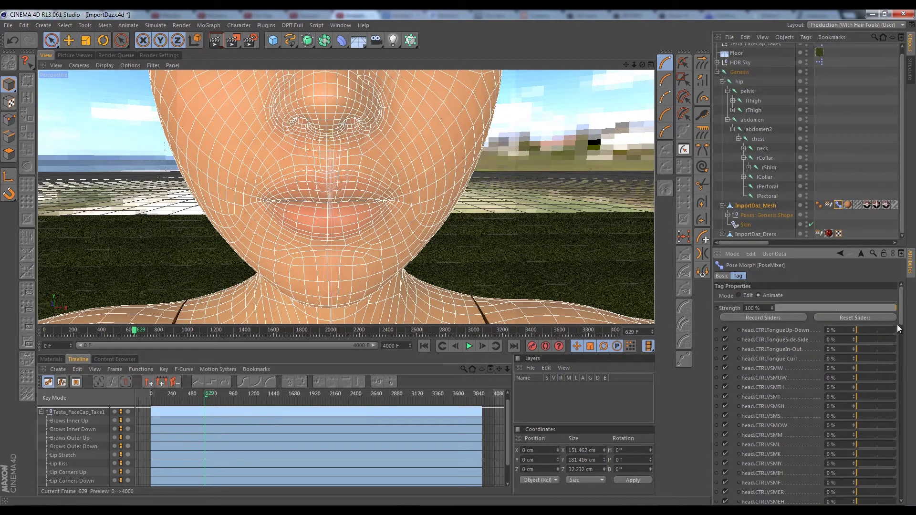
pyautogui.moveTo(900, 308); pyautogui.dragTo(882, 501)
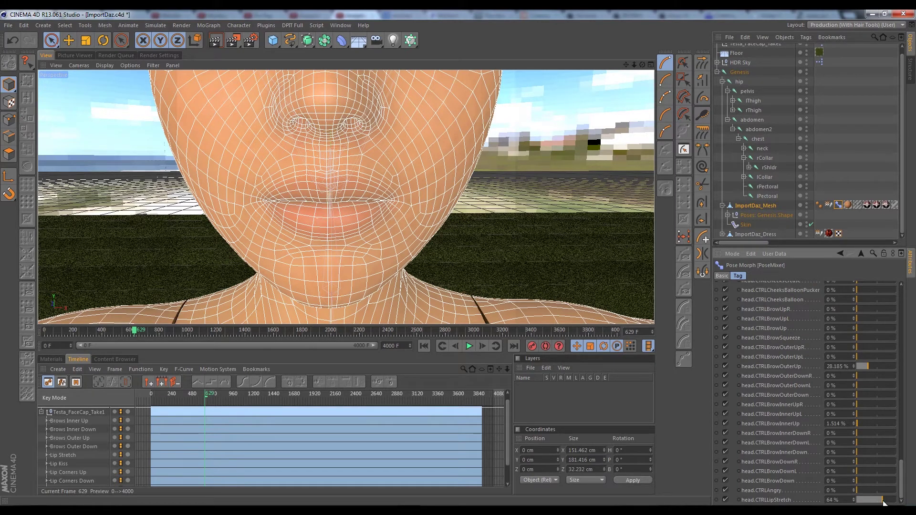
pyautogui.moveTo(883, 501); pyautogui.dragTo(854, 501)
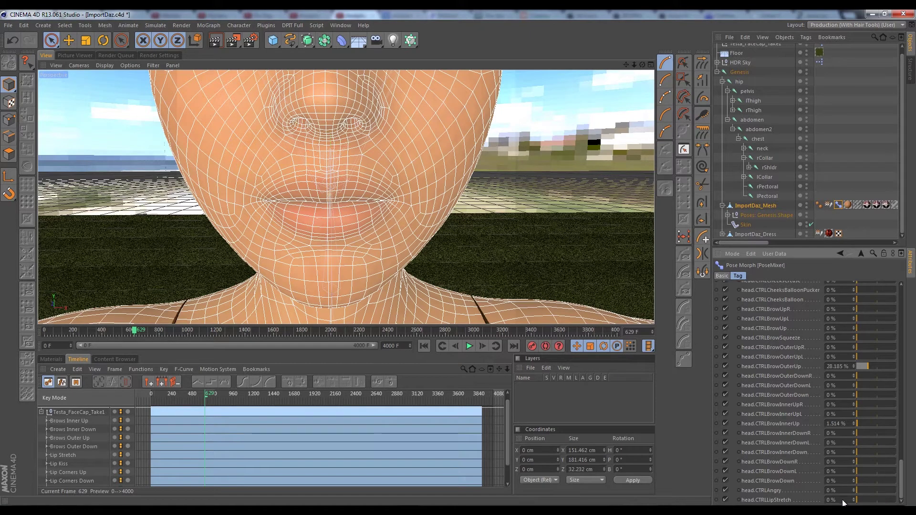
# Step: In the XPresso Editor, add a head.CTRLLipStretch Strength input to the main PoseMixer node and connect the Lip Stretch Range Mapper's output to it
pyautogui.scroll(-8, 339, 179)
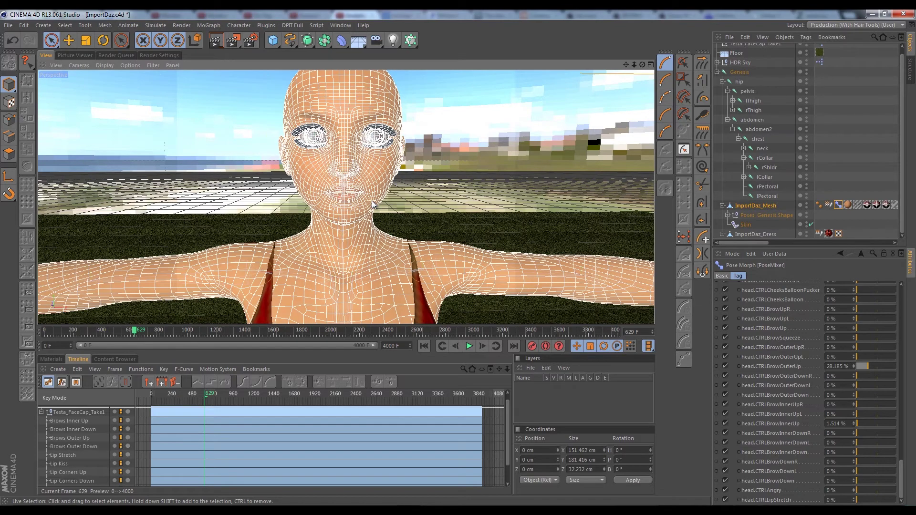
pyautogui.scroll(-2, 385, 187)
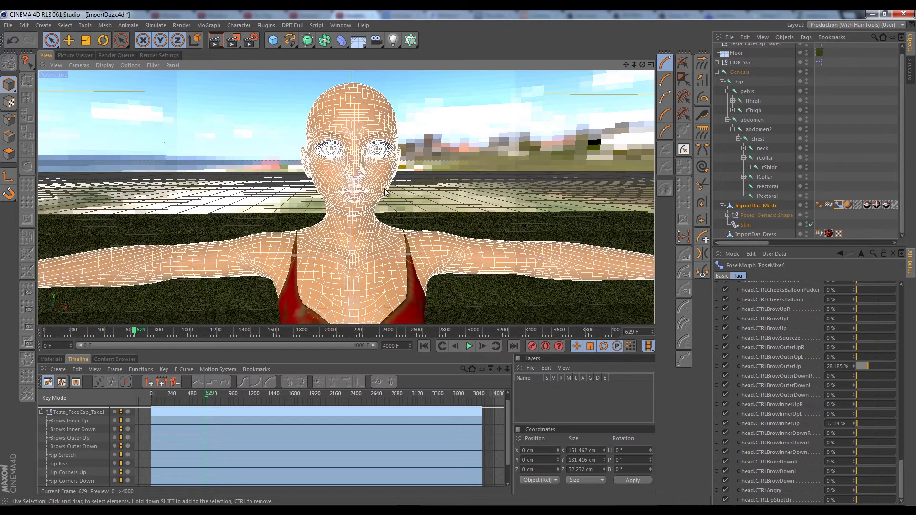
pyautogui.scroll(3, 422, 166)
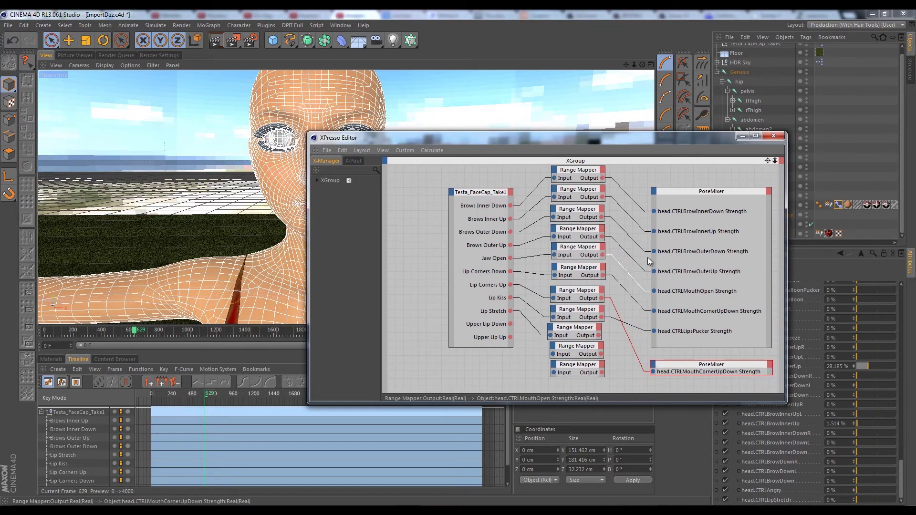
pyautogui.click(653, 192)
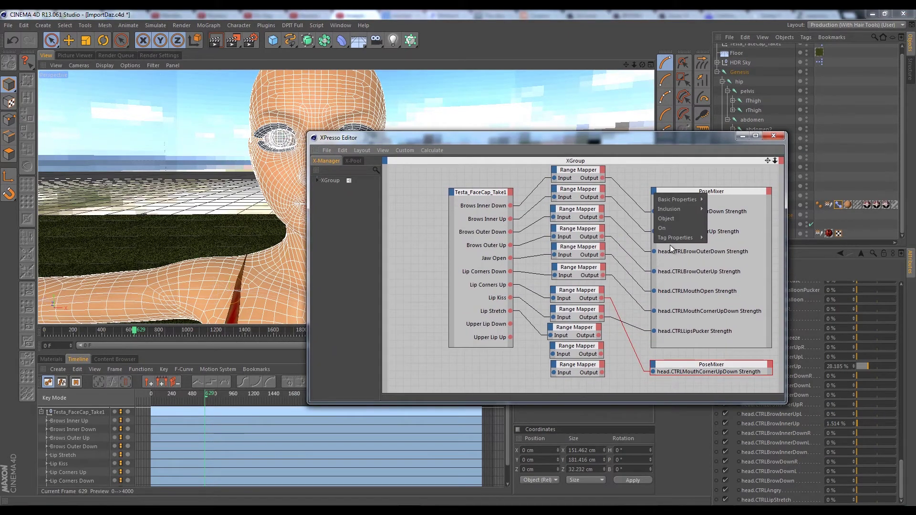
pyautogui.moveTo(671, 239)
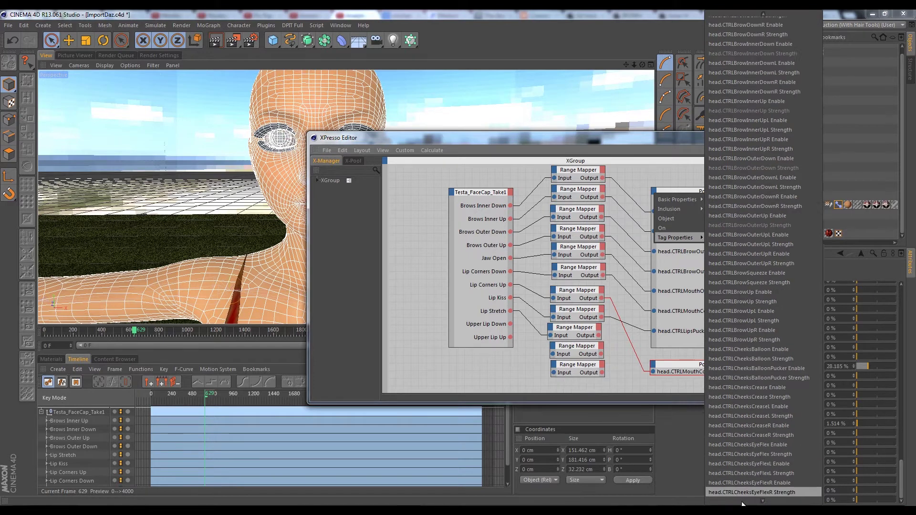
pyautogui.moveTo(744, 500)
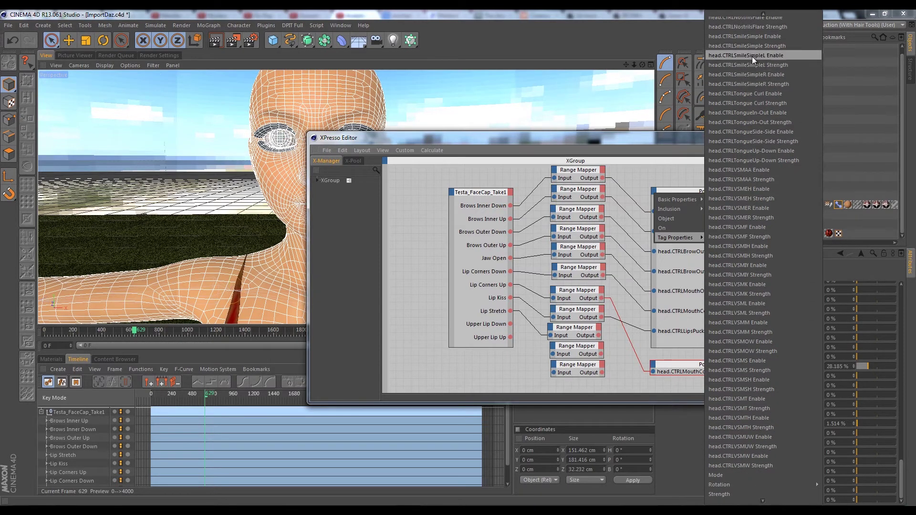
pyautogui.moveTo(762, 17)
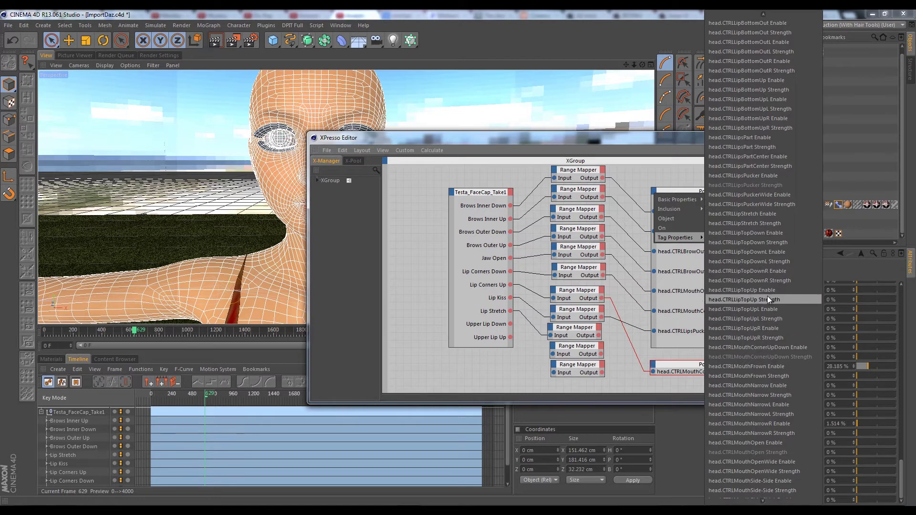
pyautogui.click(772, 224)
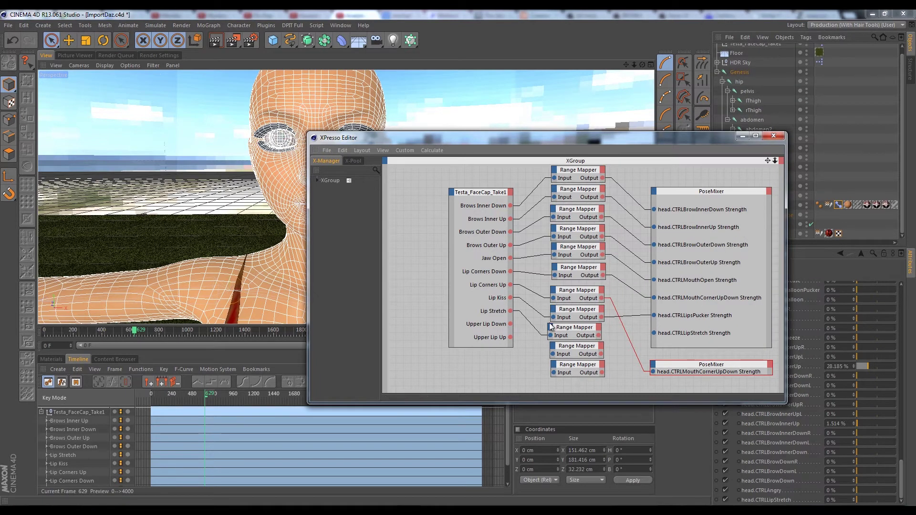
pyautogui.moveTo(511, 311); pyautogui.dragTo(653, 334)
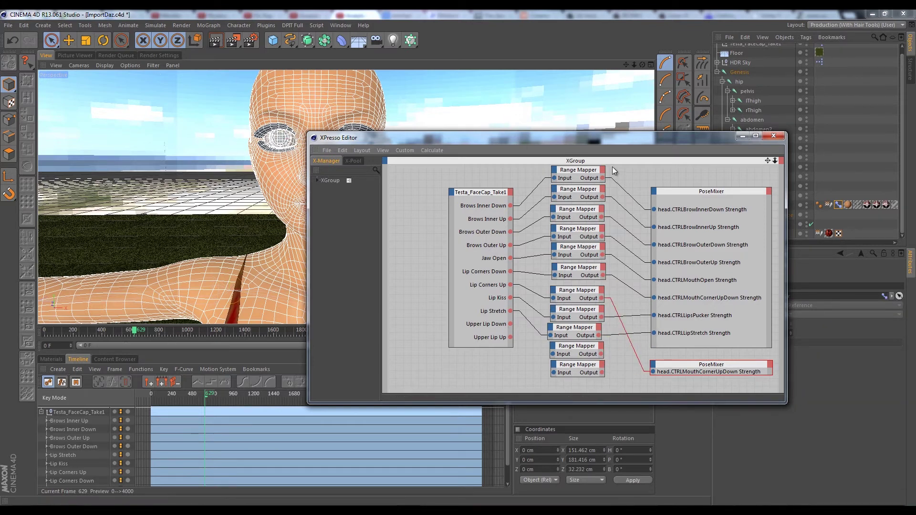
# Step: Add a head.CTRLLipTopDown Strength input to the main PoseMixer node and wire Upper Lip Down to it through a free Range Mapper
pyautogui.click(654, 192)
pyautogui.moveTo(685, 232)
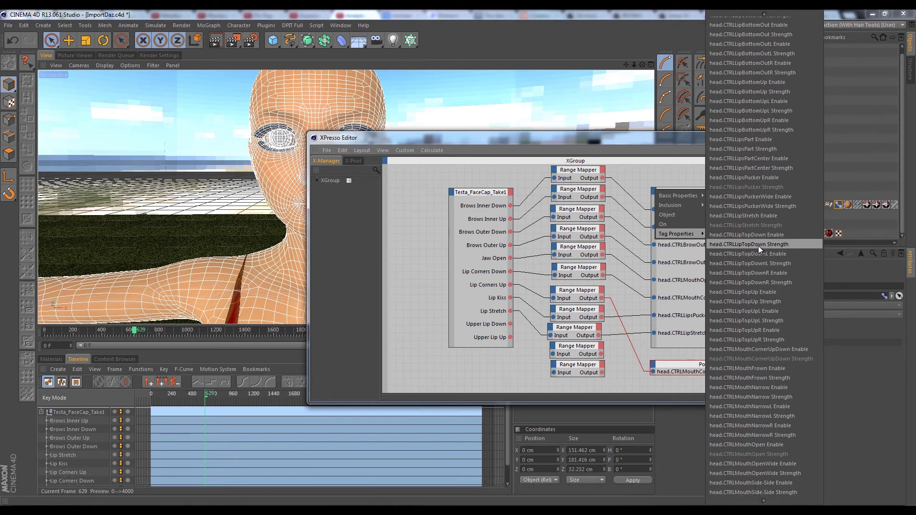
pyautogui.click(754, 245)
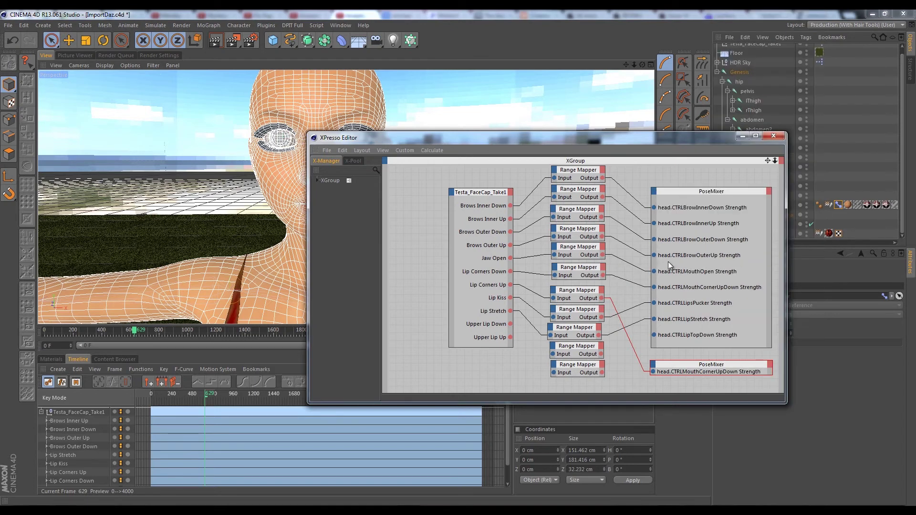
pyautogui.moveTo(511, 324); pyautogui.dragTo(553, 354)
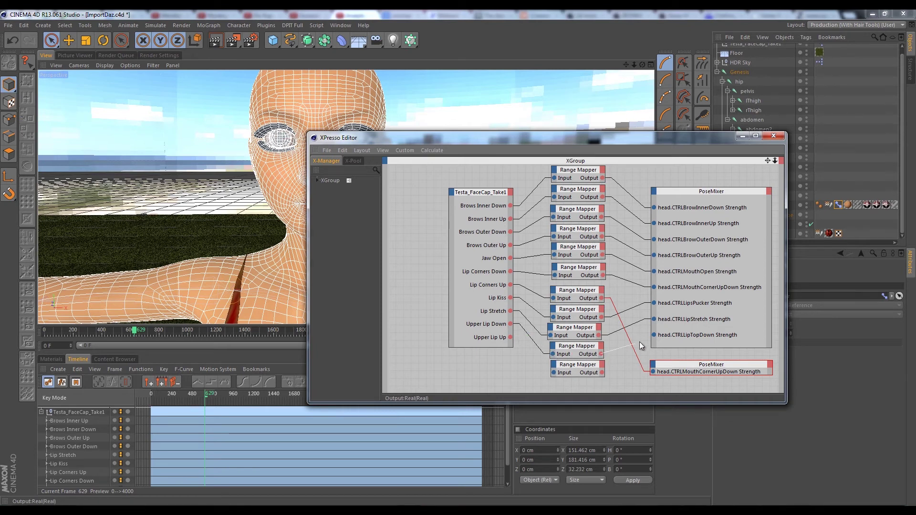
pyautogui.moveTo(656, 336); pyautogui.dragTo(654, 334)
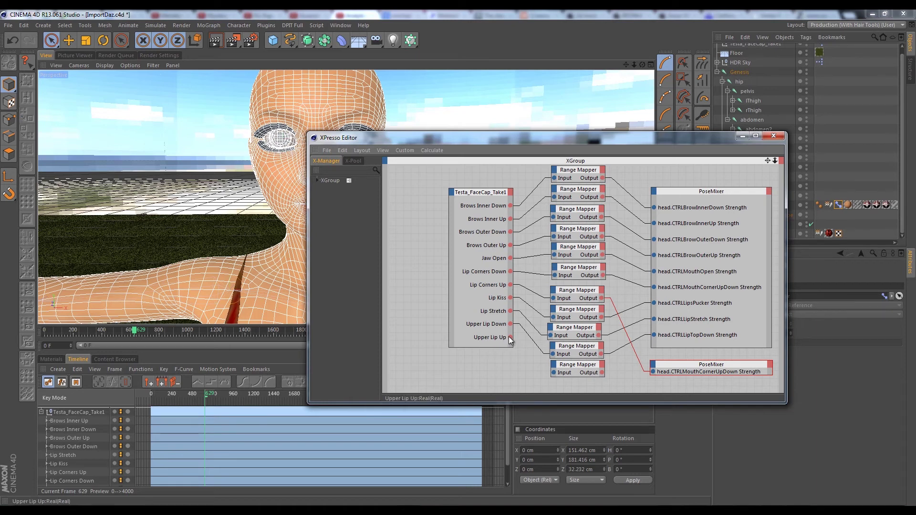
# Step: Add a head.CTRLLipTopUp Strength input to the main PoseMixer node and wire Upper Lip Up to it through the last Range Mapper
pyautogui.click(654, 191)
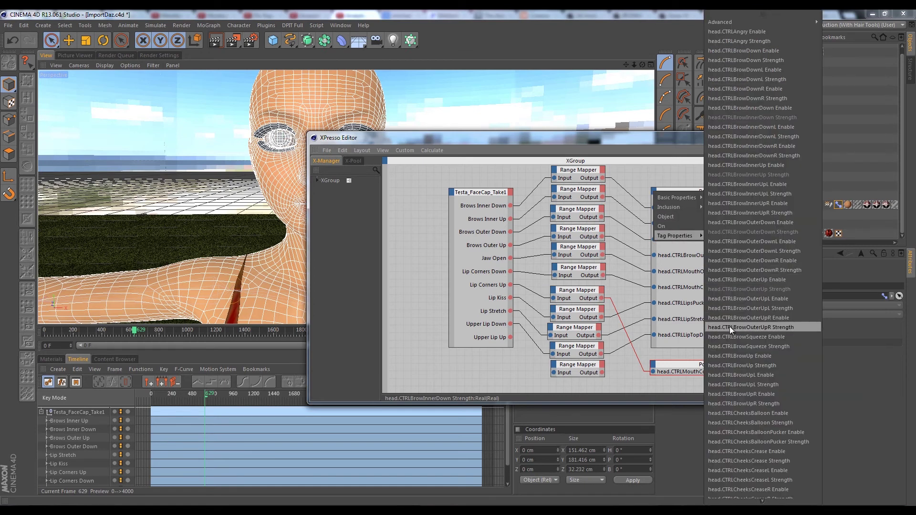
pyautogui.moveTo(757, 502)
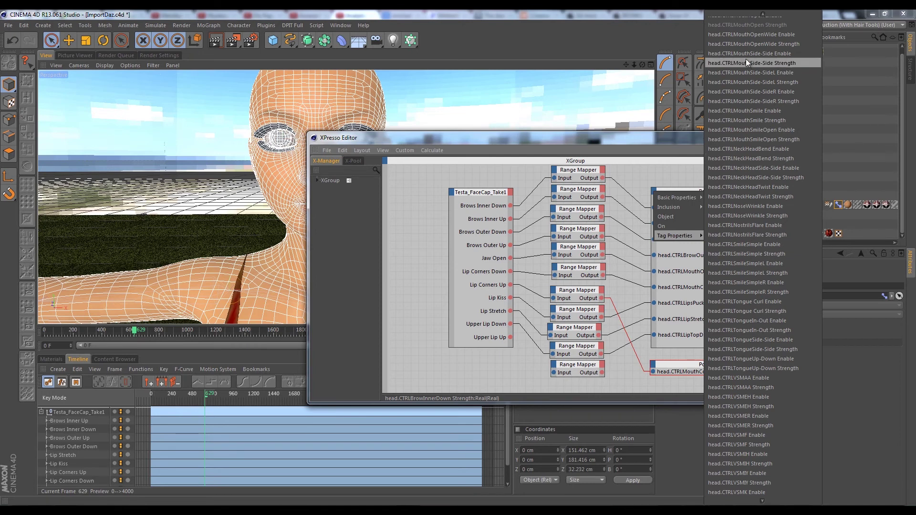
pyautogui.moveTo(748, 18)
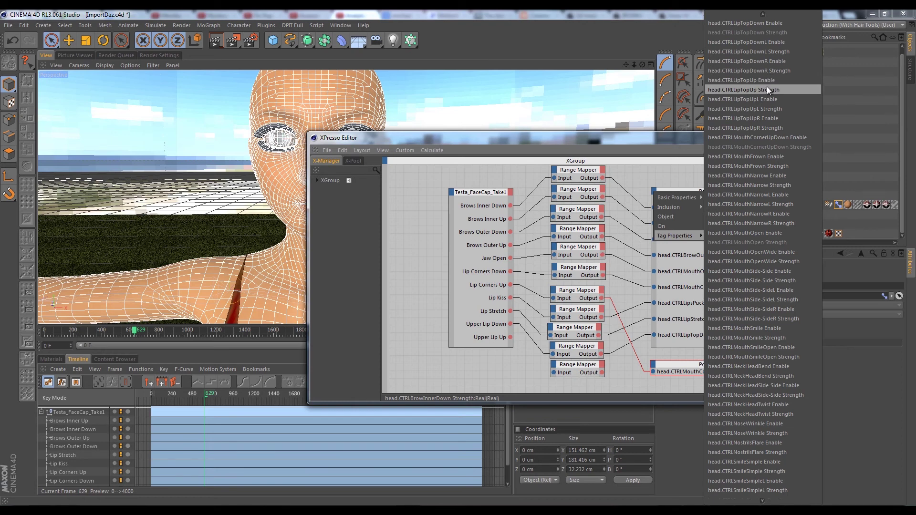
pyautogui.click(767, 89)
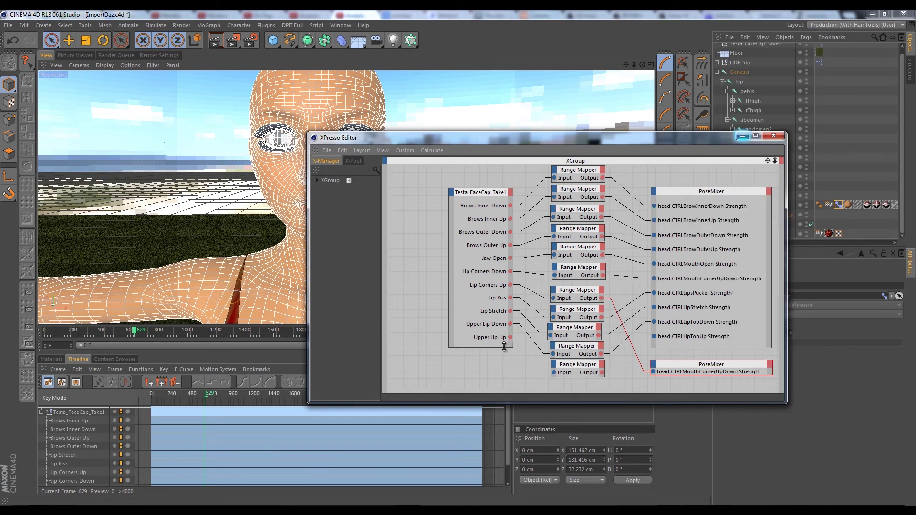
pyautogui.moveTo(510, 337); pyautogui.dragTo(553, 373)
pyautogui.moveTo(654, 334); pyautogui.dragTo(653, 335)
# Step: Reposition the XPresso Editor window and move the Lip Corners Up Range Mapper node up closer to the node above it
pyautogui.moveTo(530, 137); pyautogui.dragTo(480, 99)
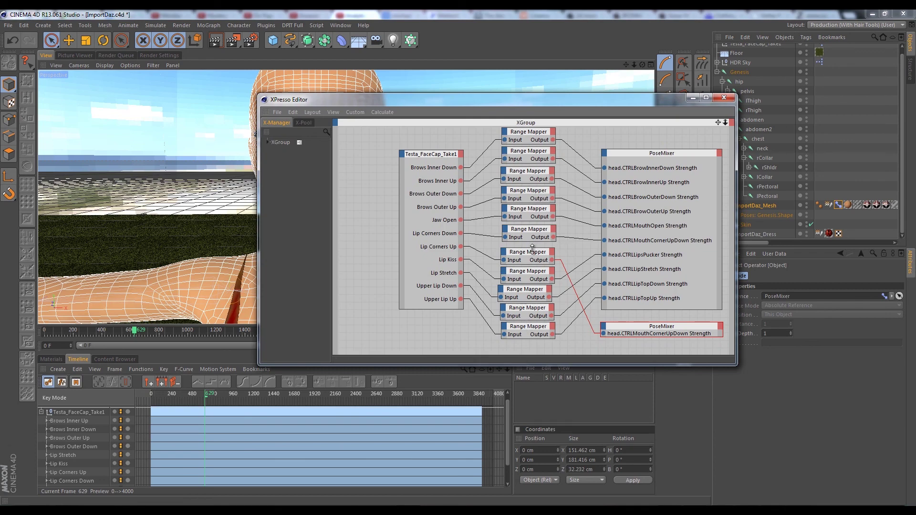
pyautogui.moveTo(529, 254); pyautogui.dragTo(532, 250)
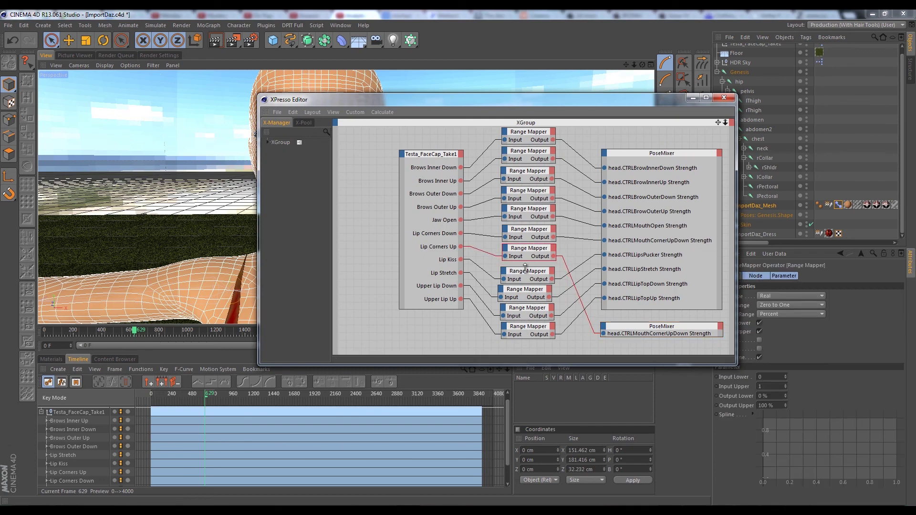